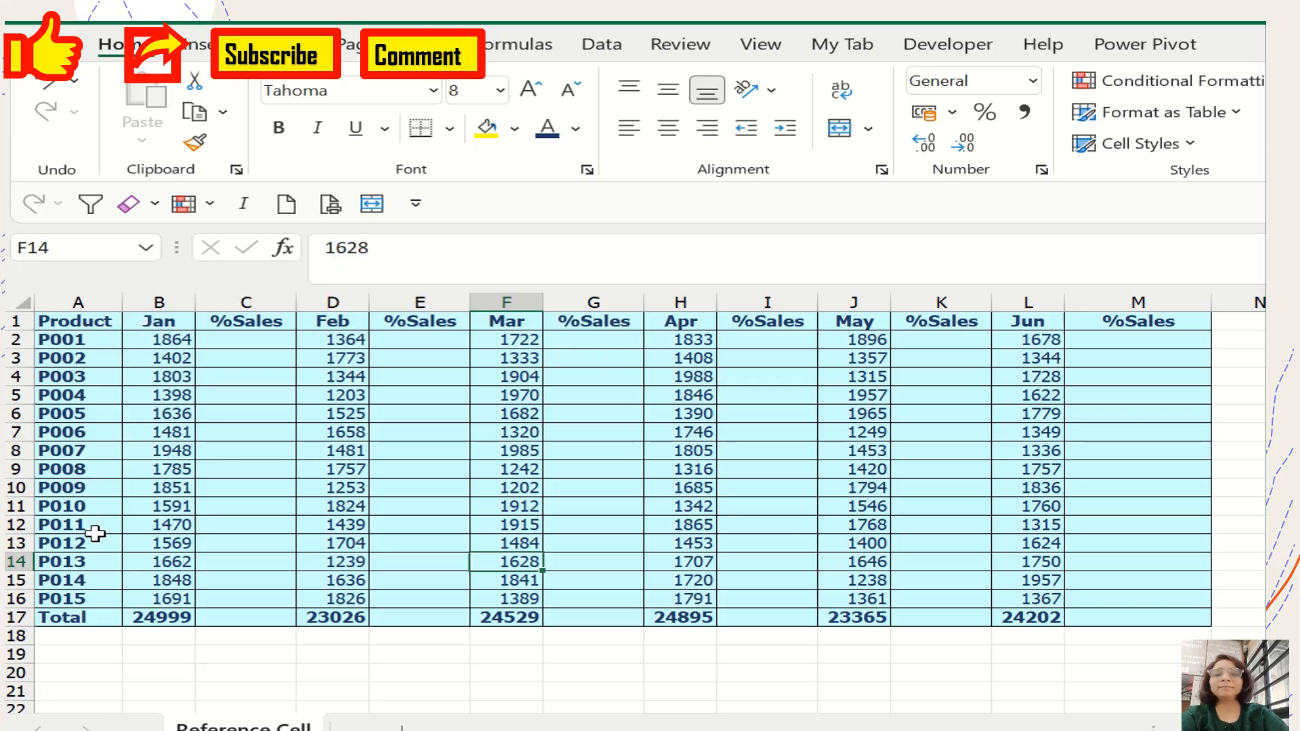
Step: Enter the formula =B2/B$17 in cell C2 to calculate product P001's share of January sales
click(233, 335)
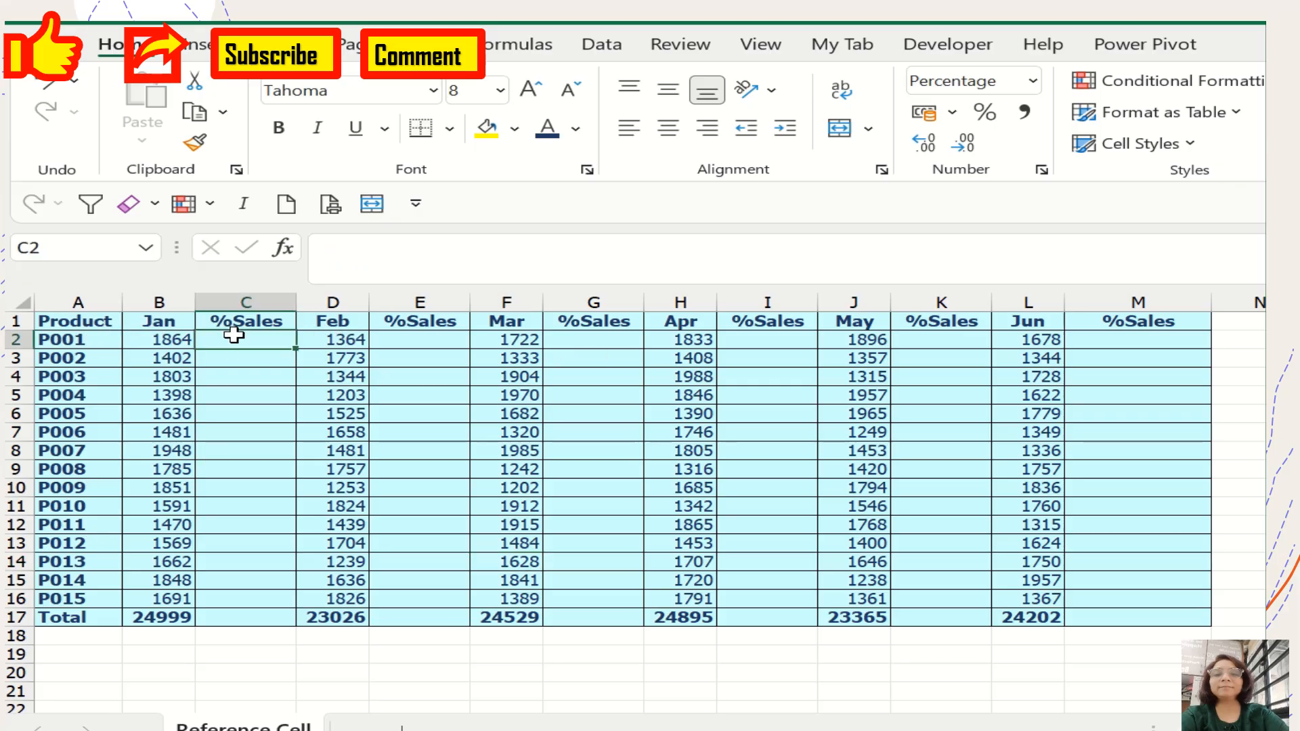
text(=b2)
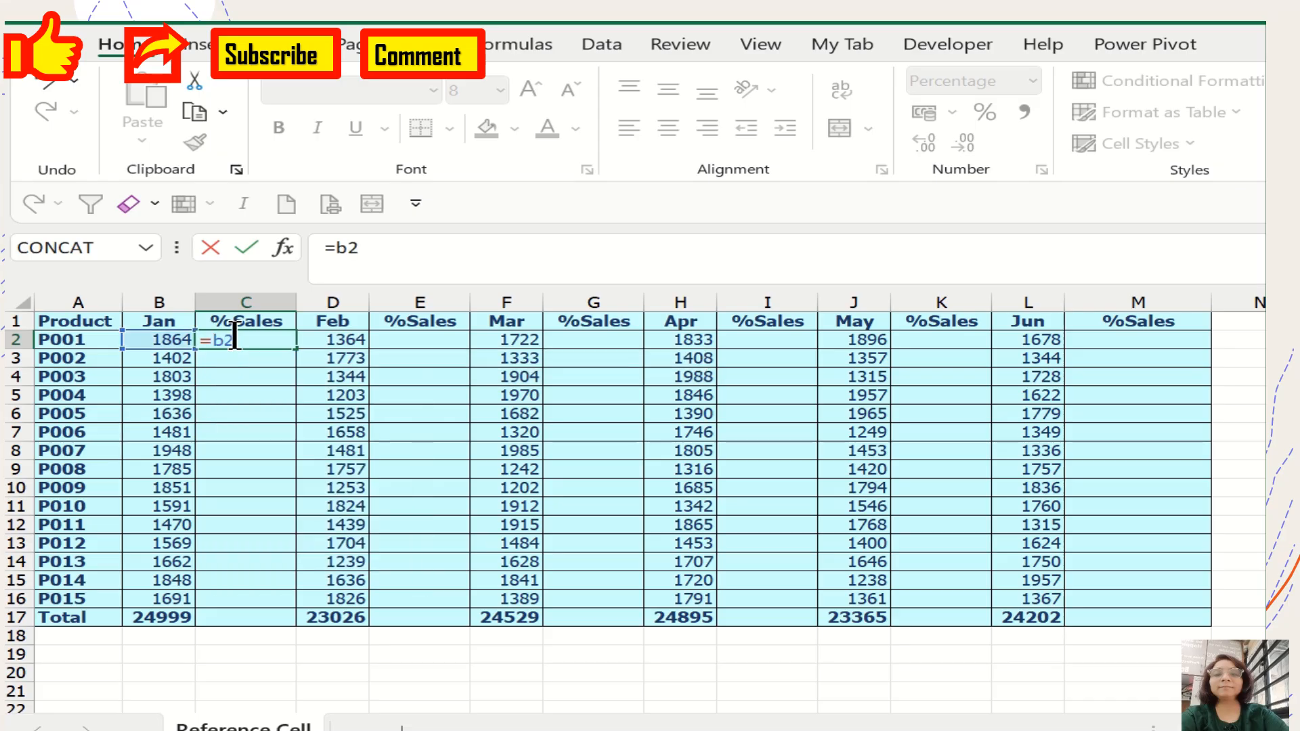
text(/b)
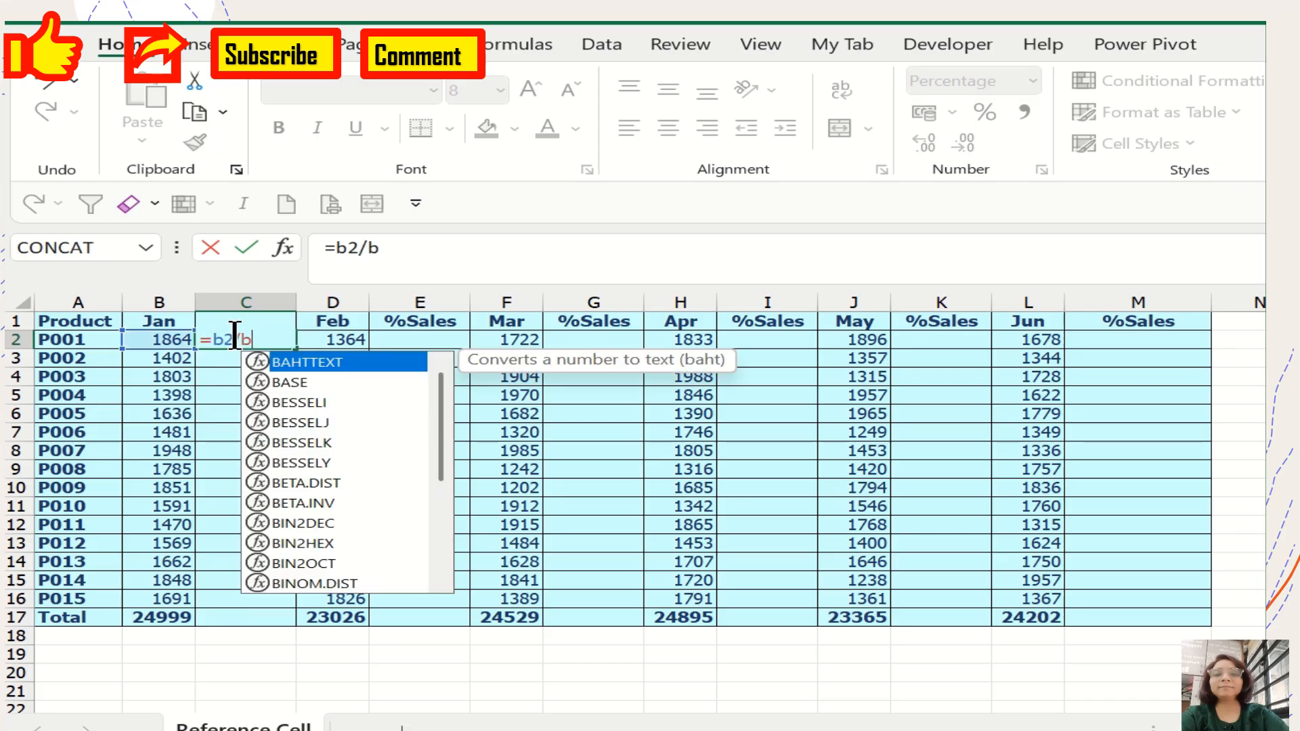
text($17)
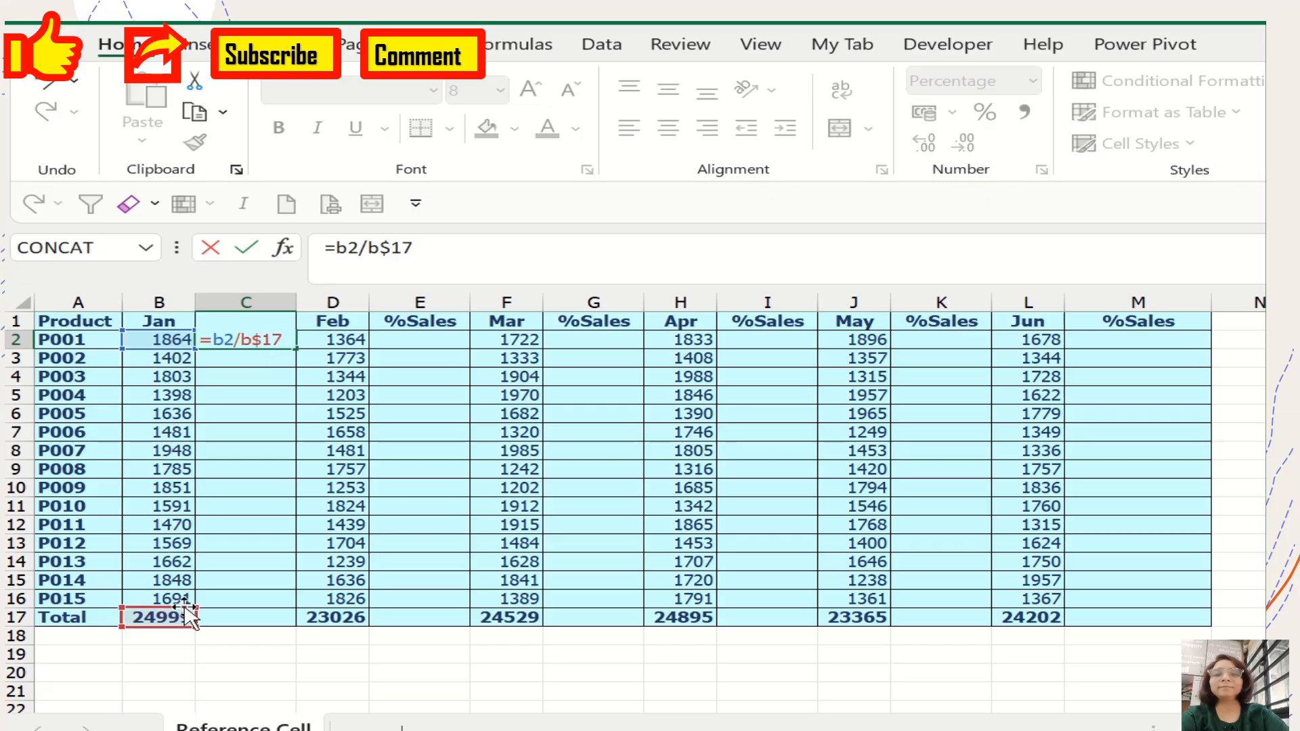
key(Return)
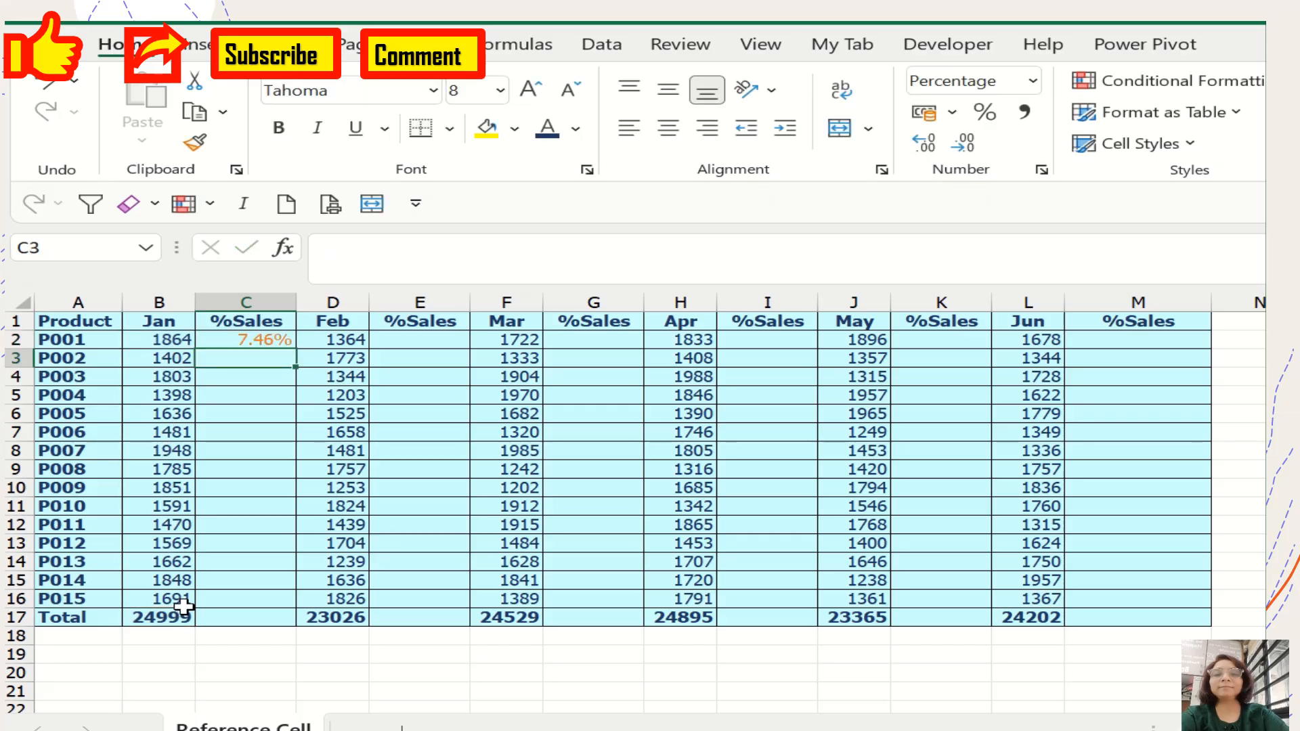
Step: Copy the formula from C2 into E2 for February and inspect its cell references
key(Up)
key(ctrl+c)
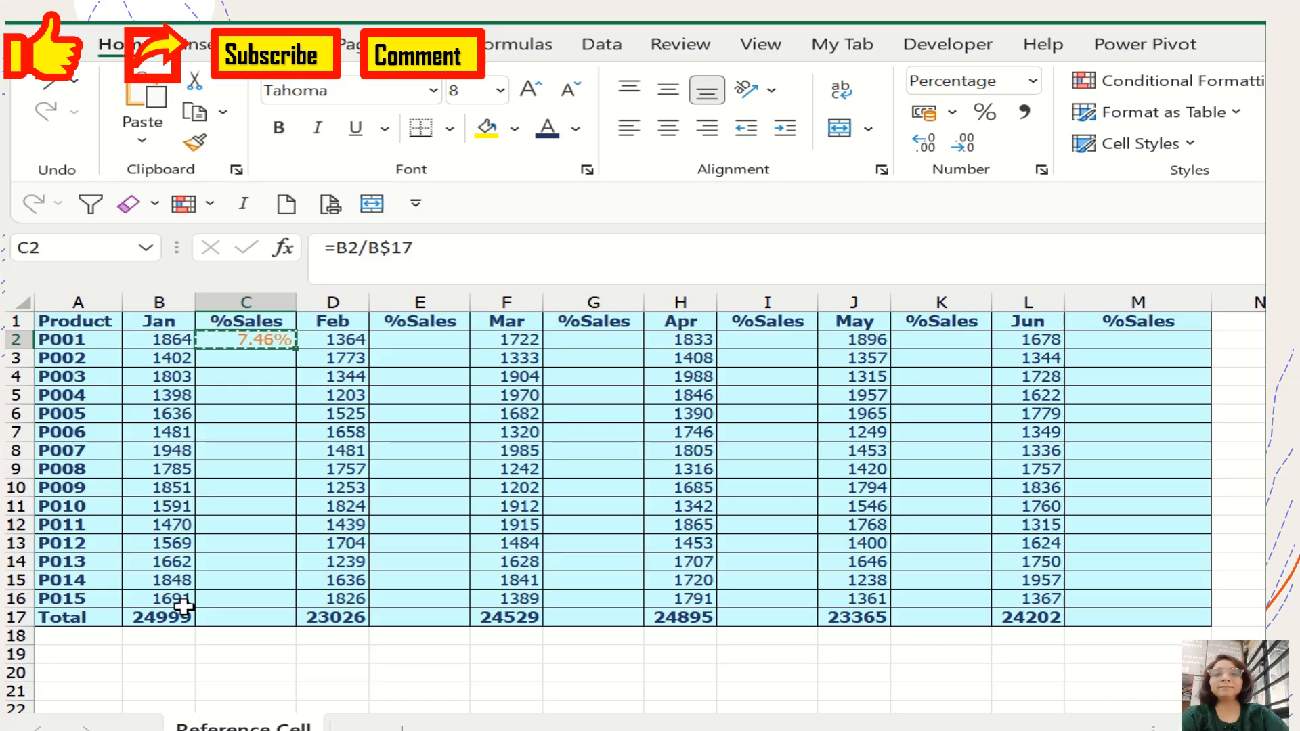
key(Right)
key(Right)
key(ctrl+v)
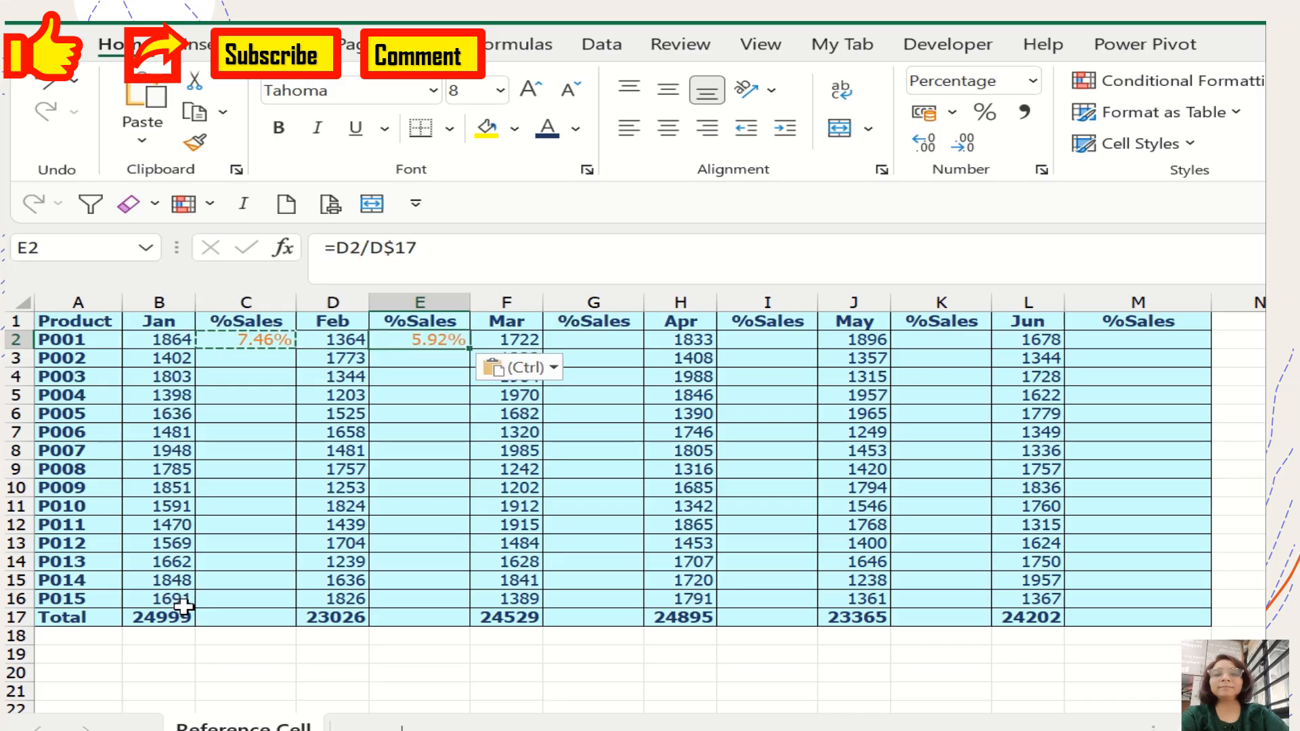
double_click(452, 342)
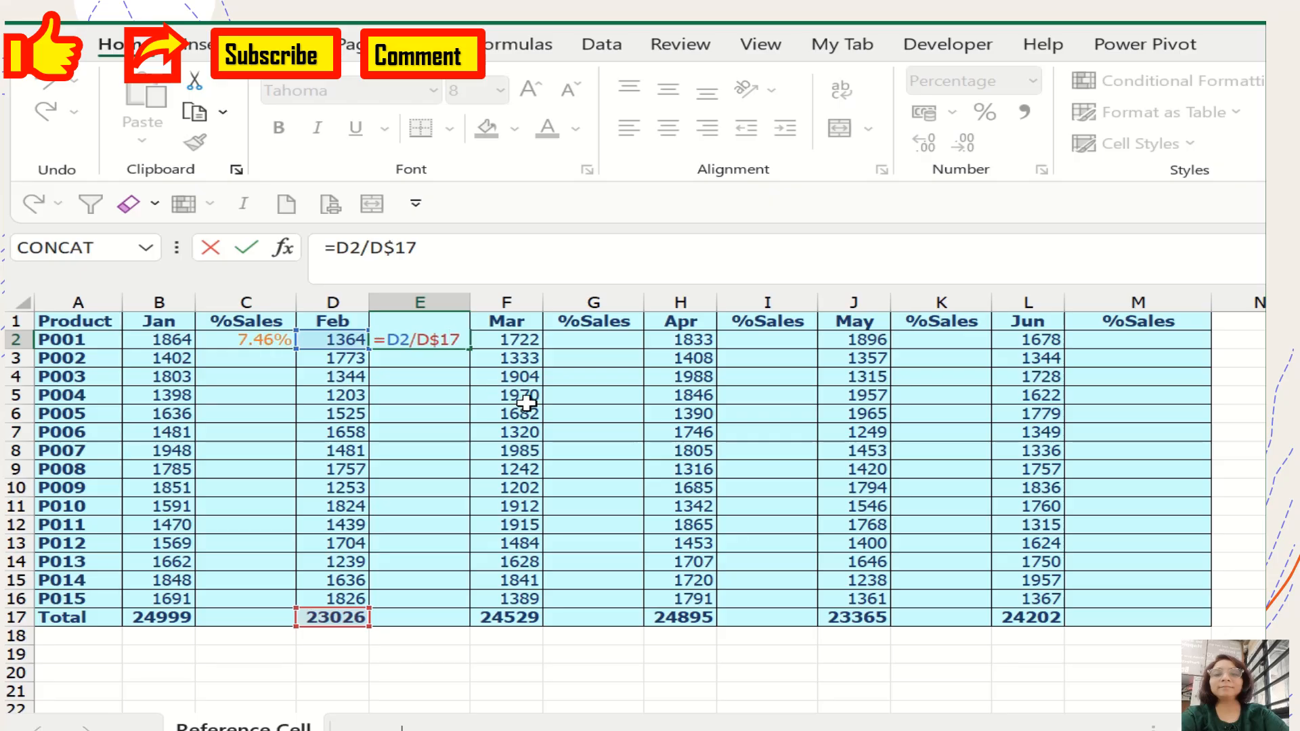
key(Escape)
Step: Copy the formula from E2 into G2 for March and inspect its cell references
key(ctrl+c)
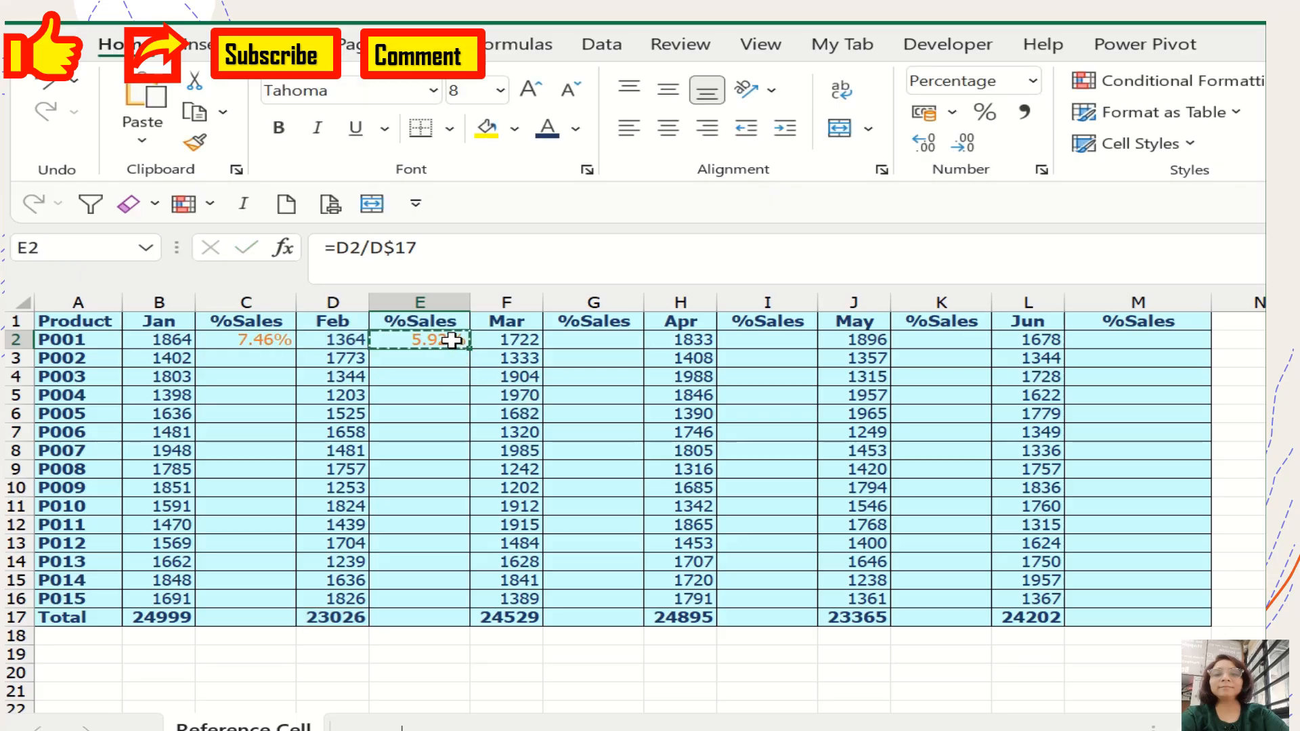
click(592, 344)
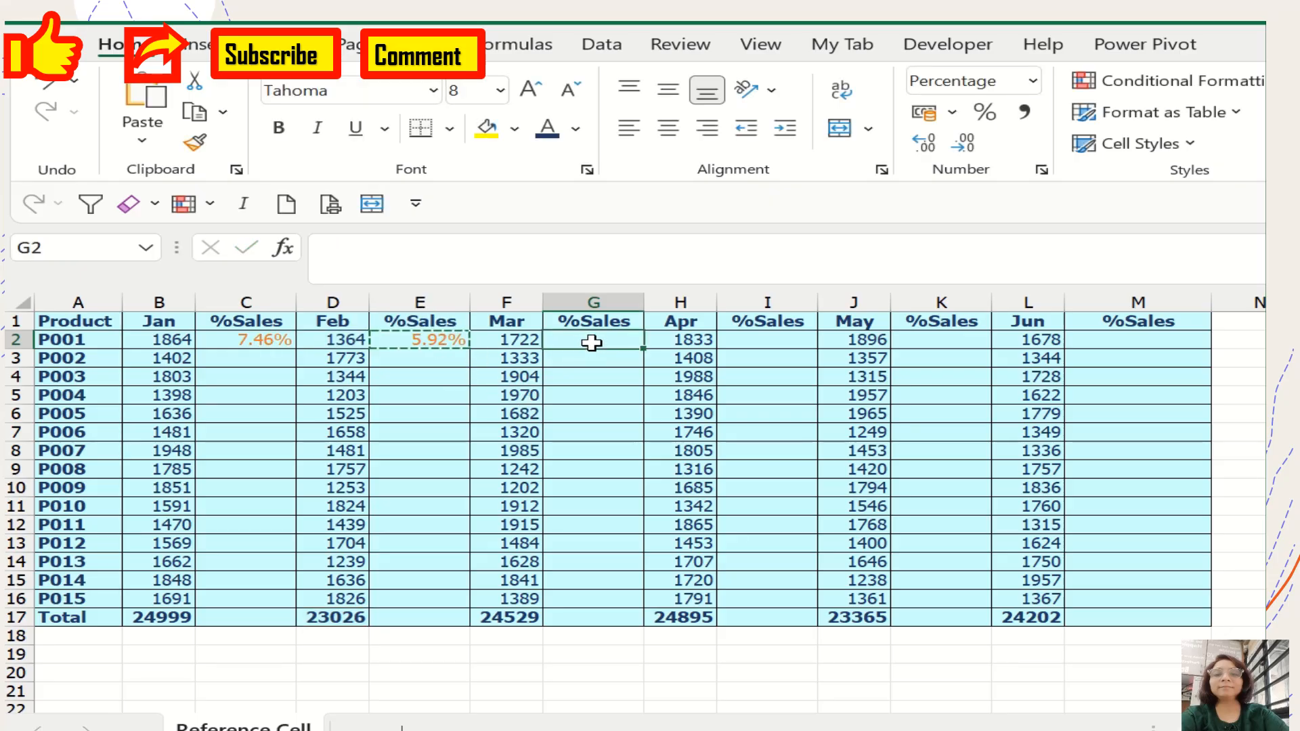
key(ctrl+v)
double_click(589, 341)
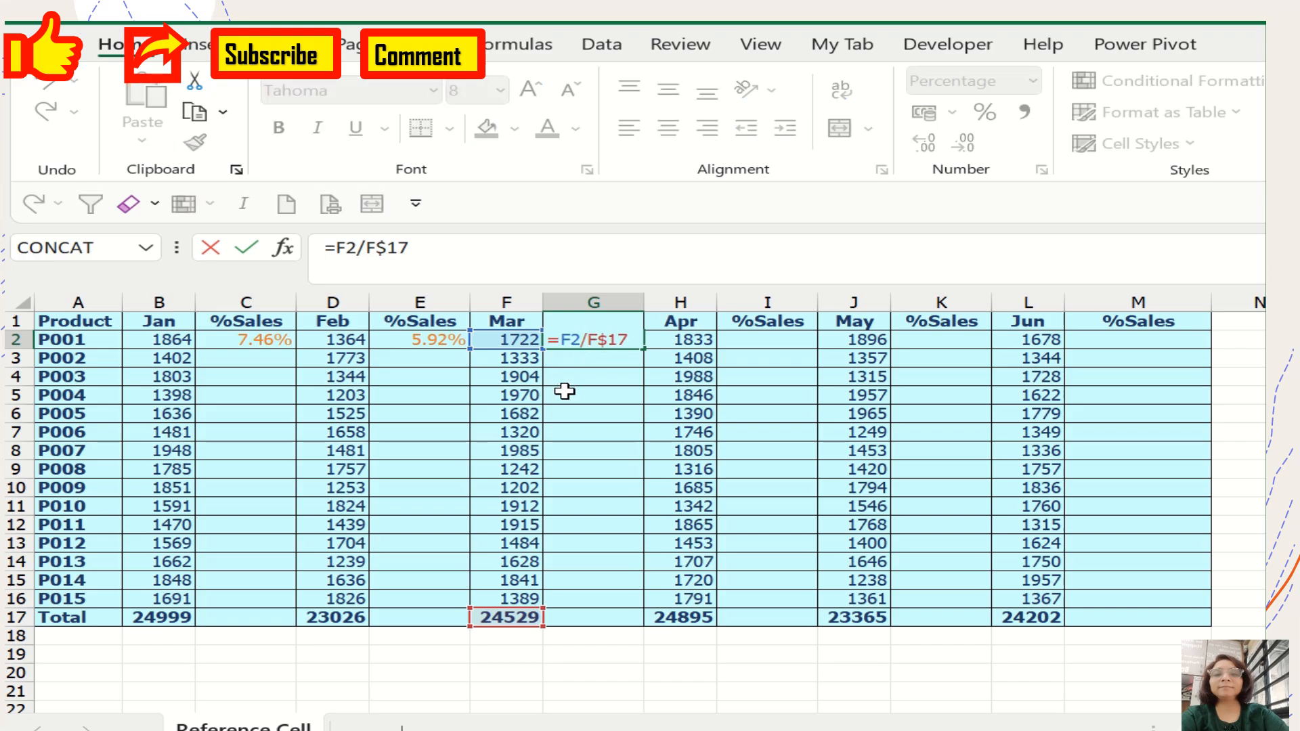
key(Escape)
Step: Clear the %Sales formulas from cells C2, E2 and G2
click(276, 342)
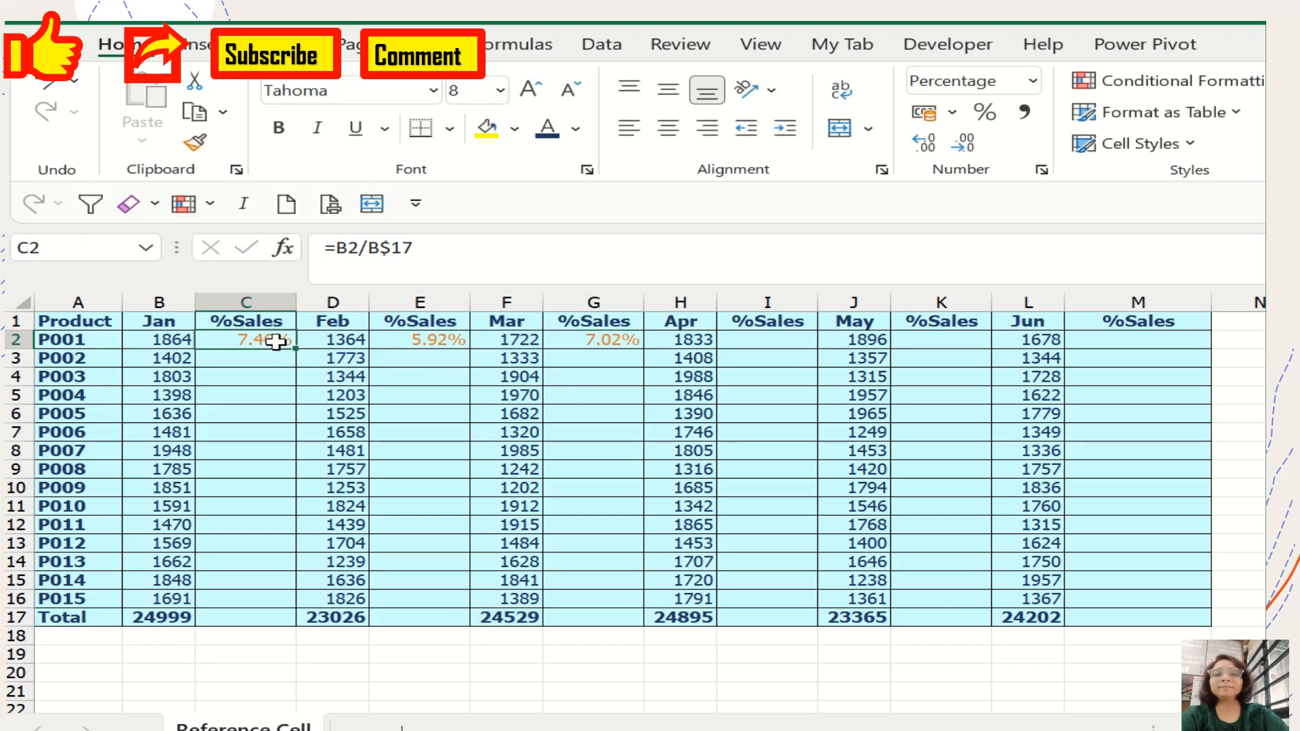
key(Delete)
key(Right)
key(Right)
key(Delete)
key(Right)
key(Right)
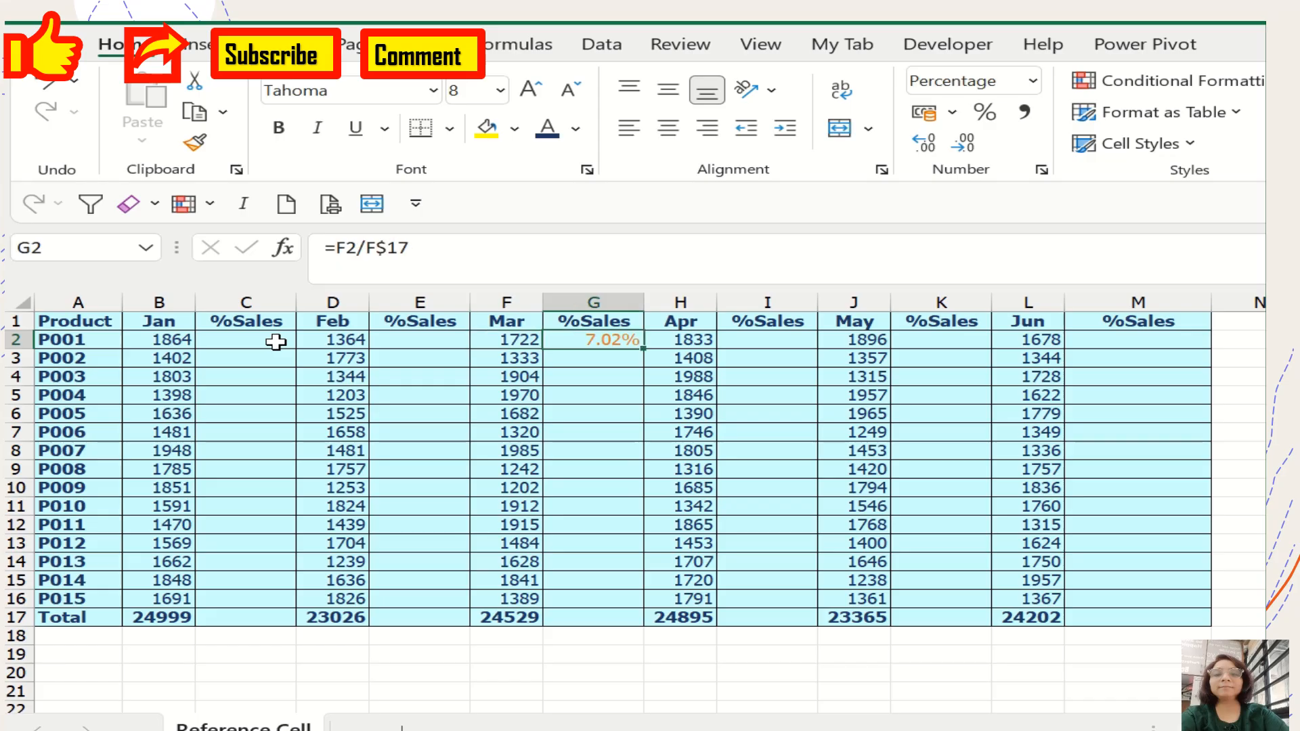
key(Delete)
Step: Select only the blank cells of the whole sales table using Go To Special with the Blanks option
click(254, 444)
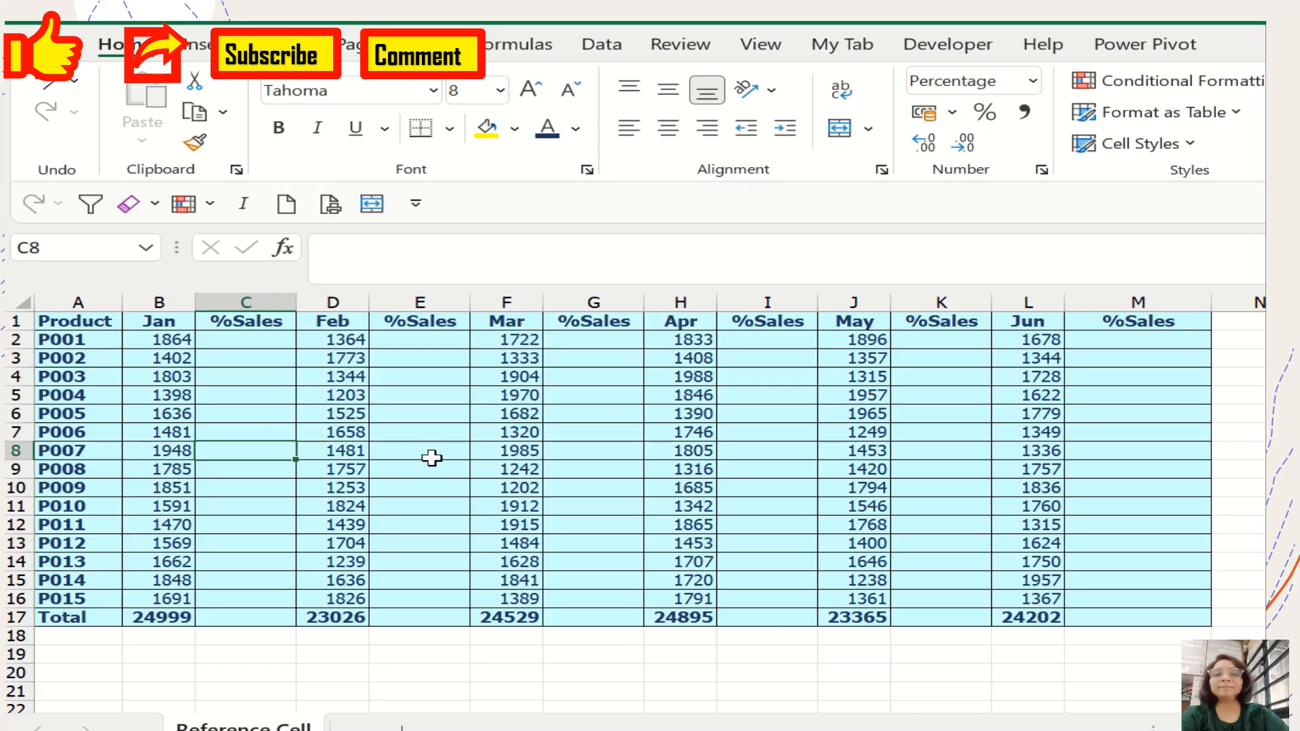
click(432, 458)
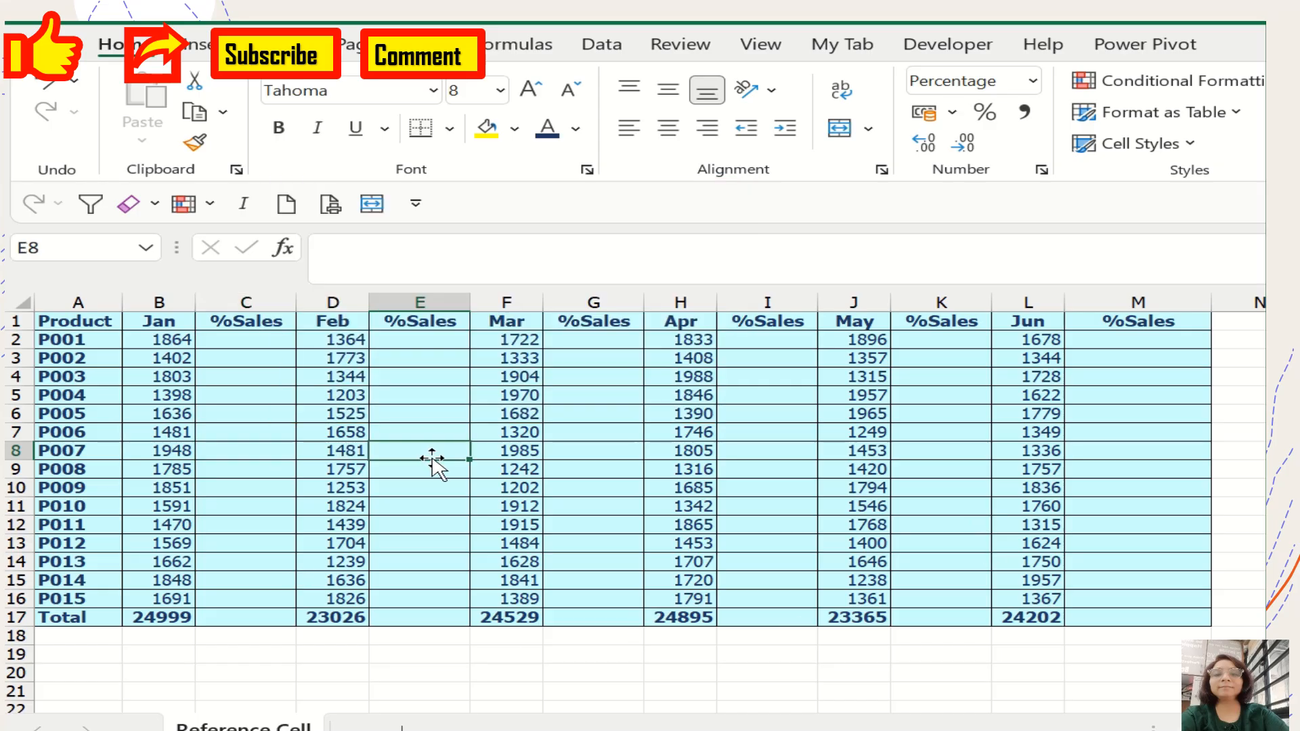
click(396, 412)
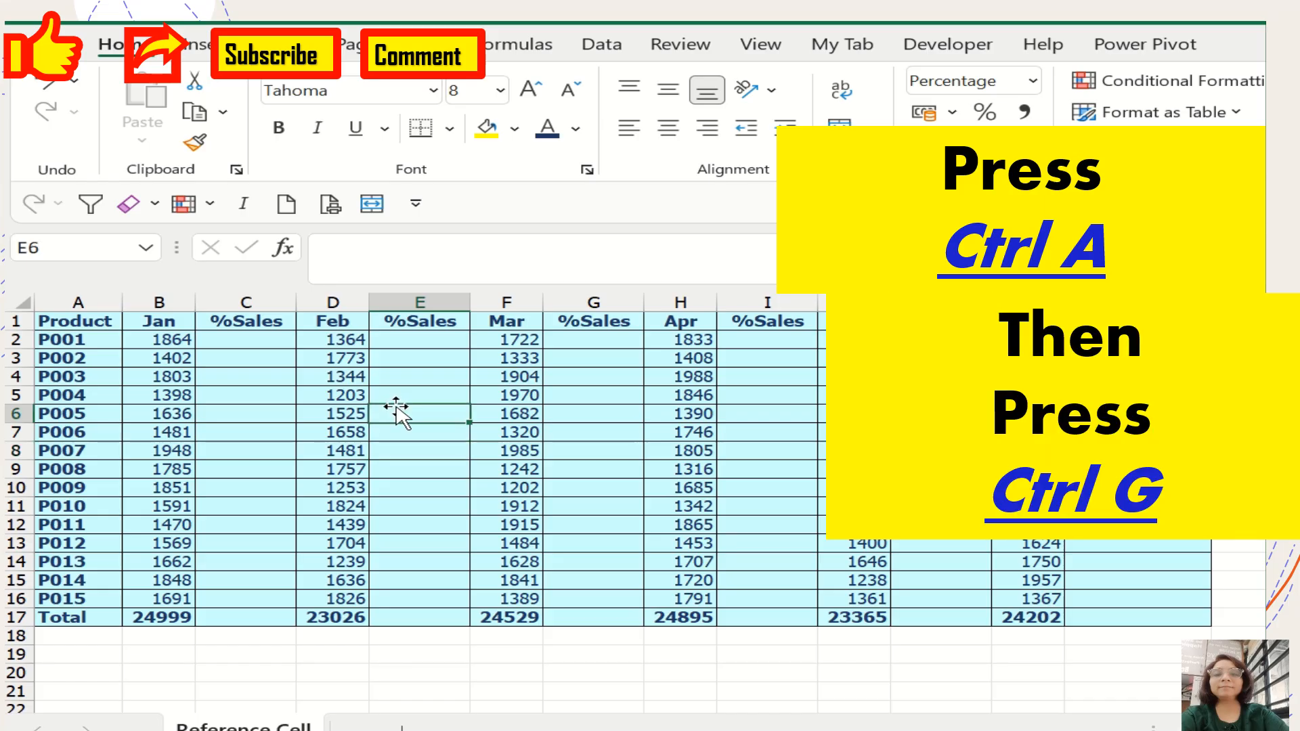
key(ctrl+a)
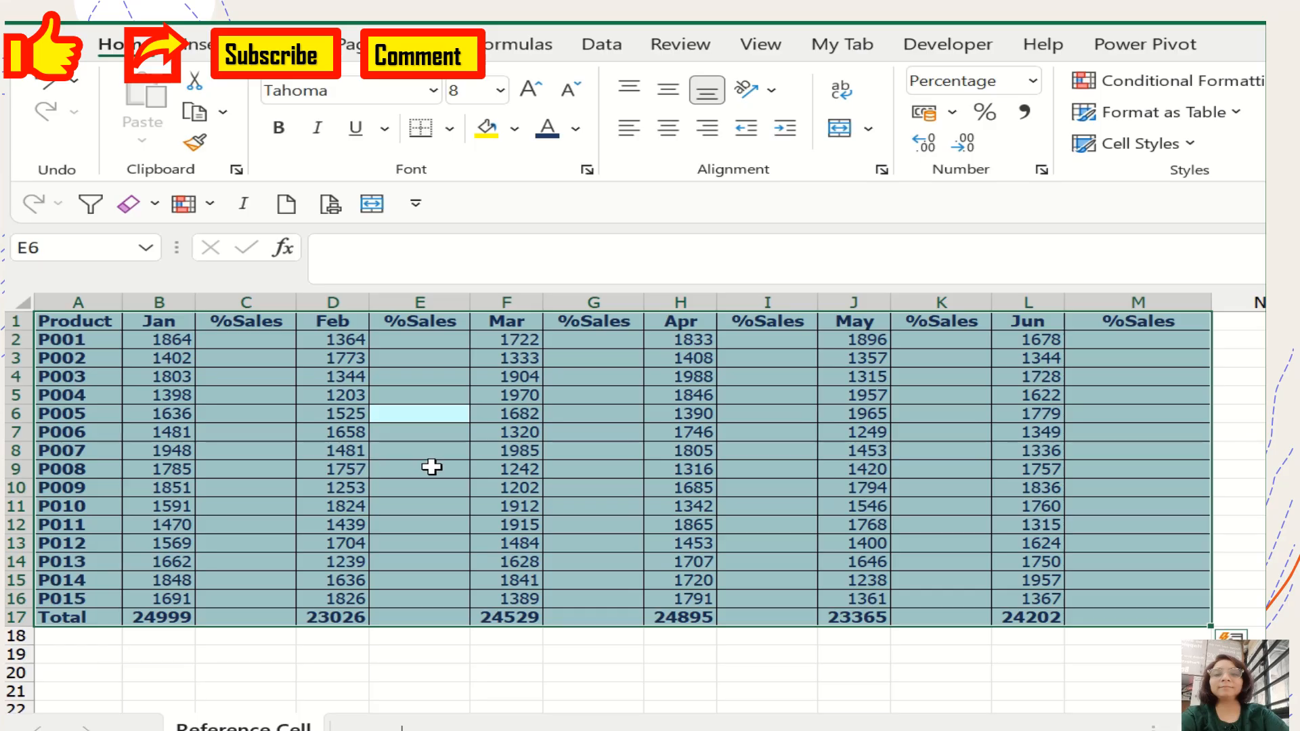
key(ctrl+g)
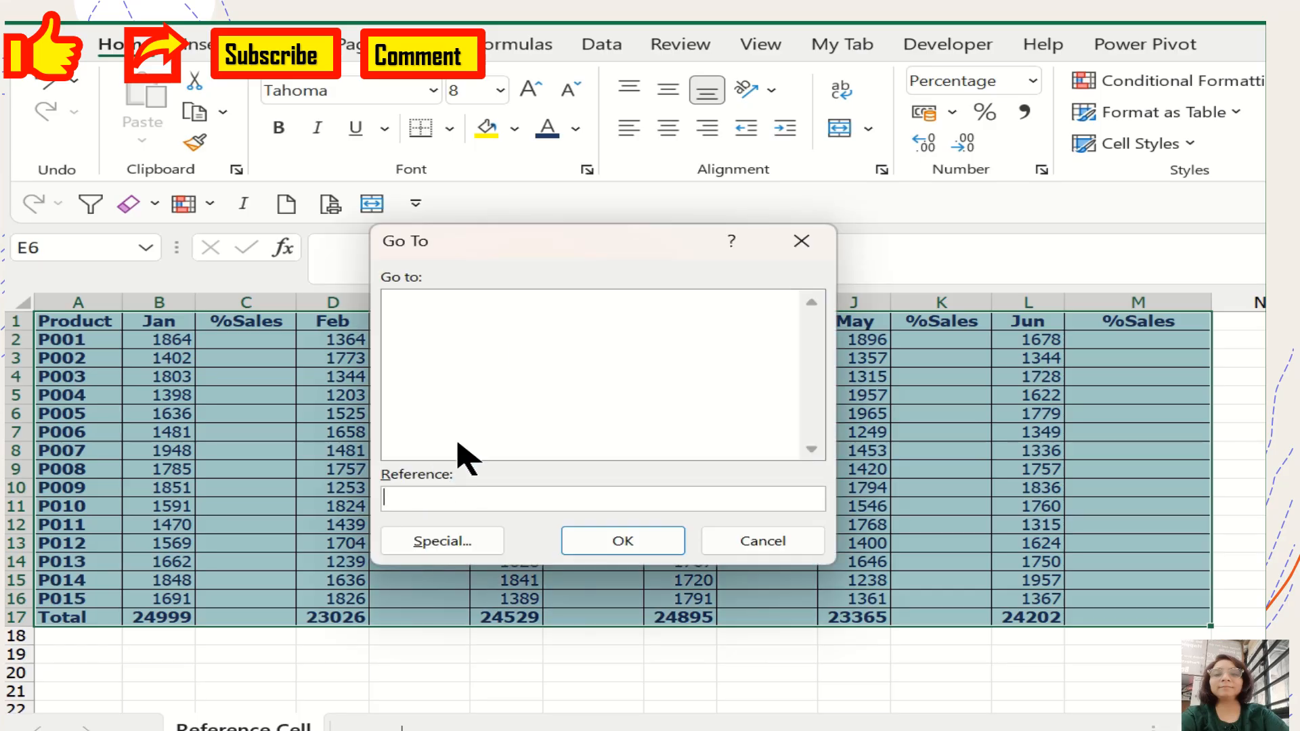
drag(515, 243, 372, 203)
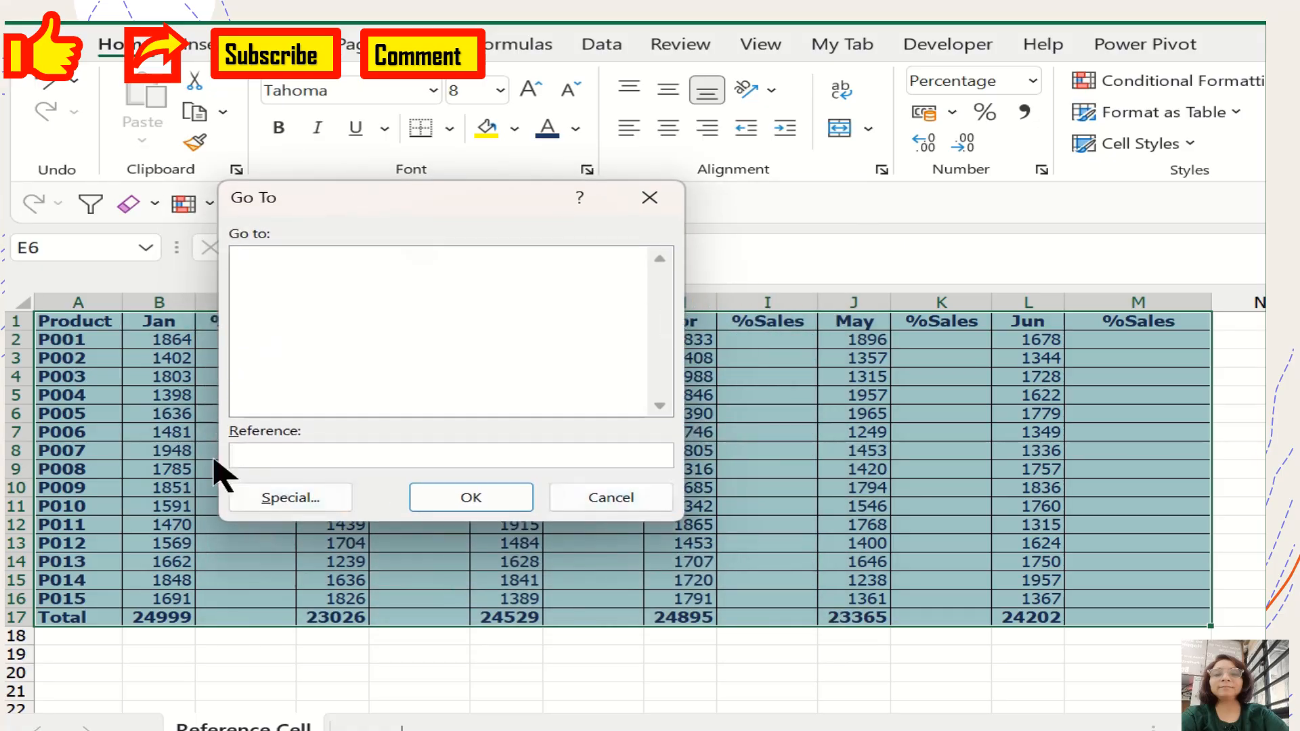
click(281, 507)
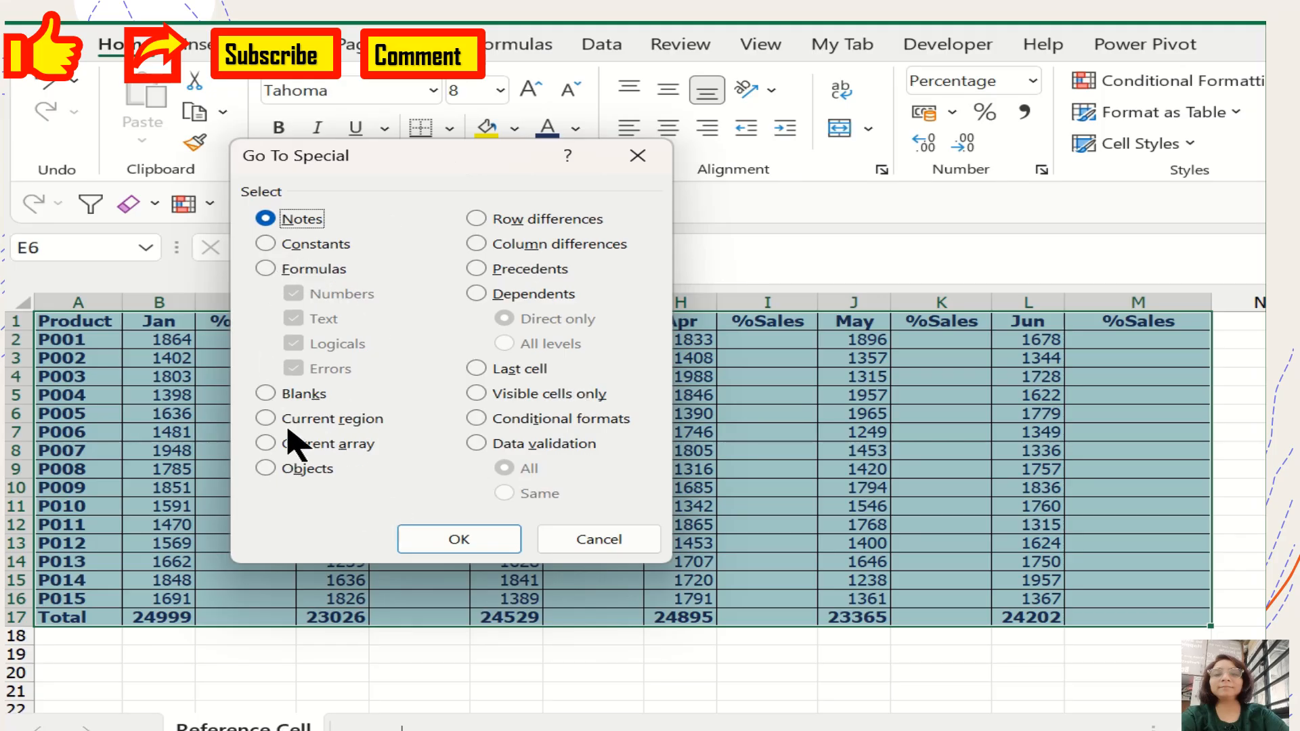
click(268, 398)
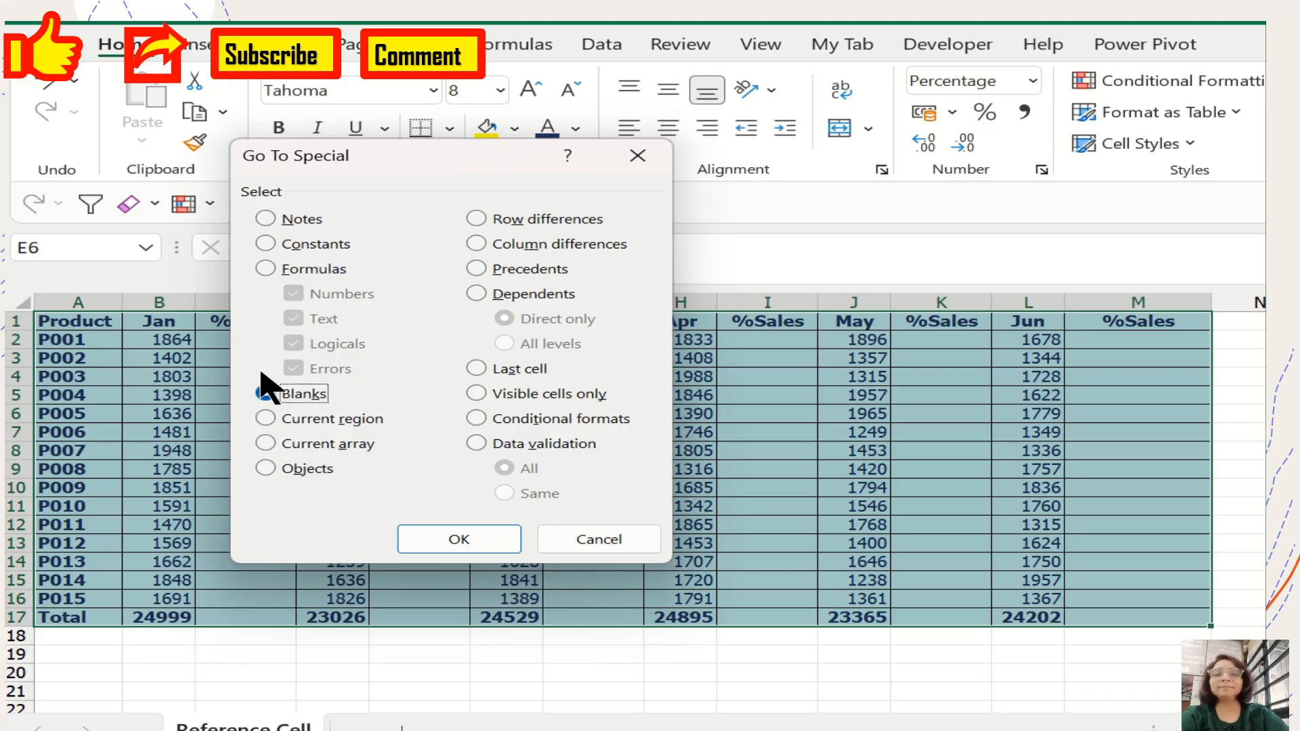
click(451, 542)
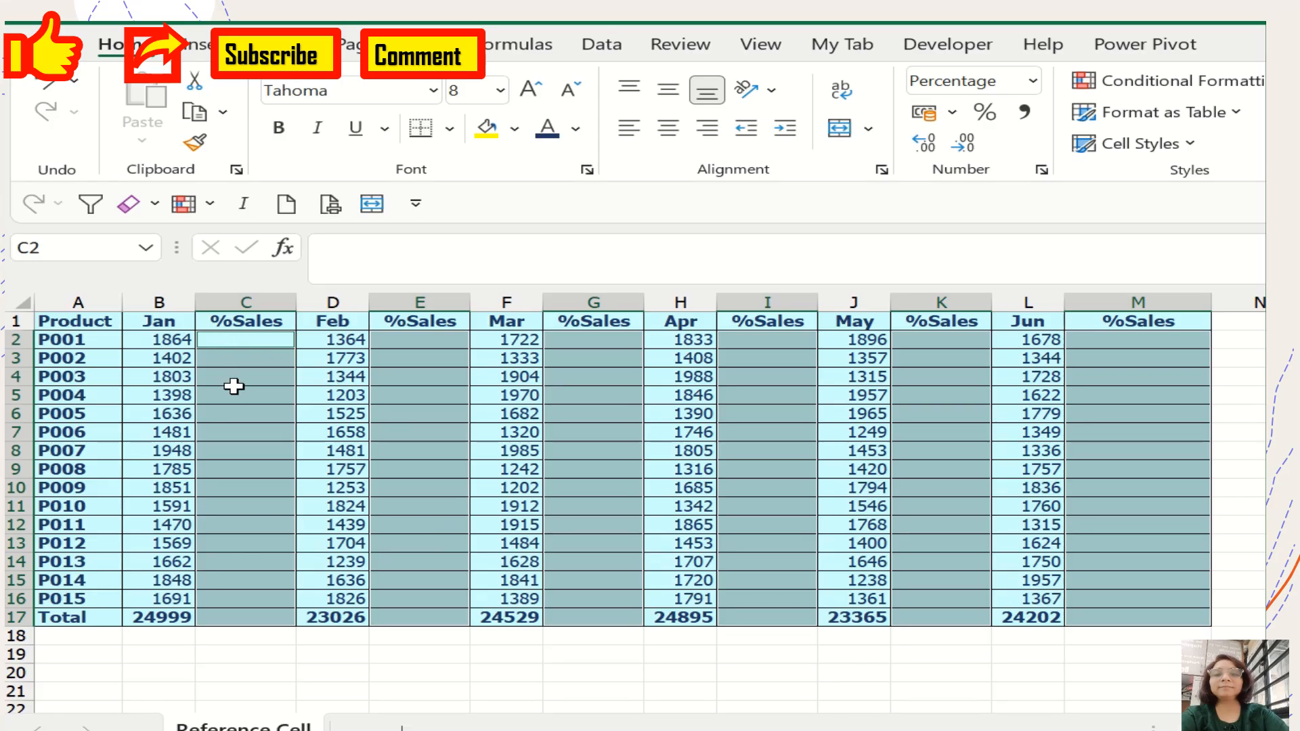
Step: Fill all the selected blank %Sales cells at once with the formula =B2/B$17
text(=)
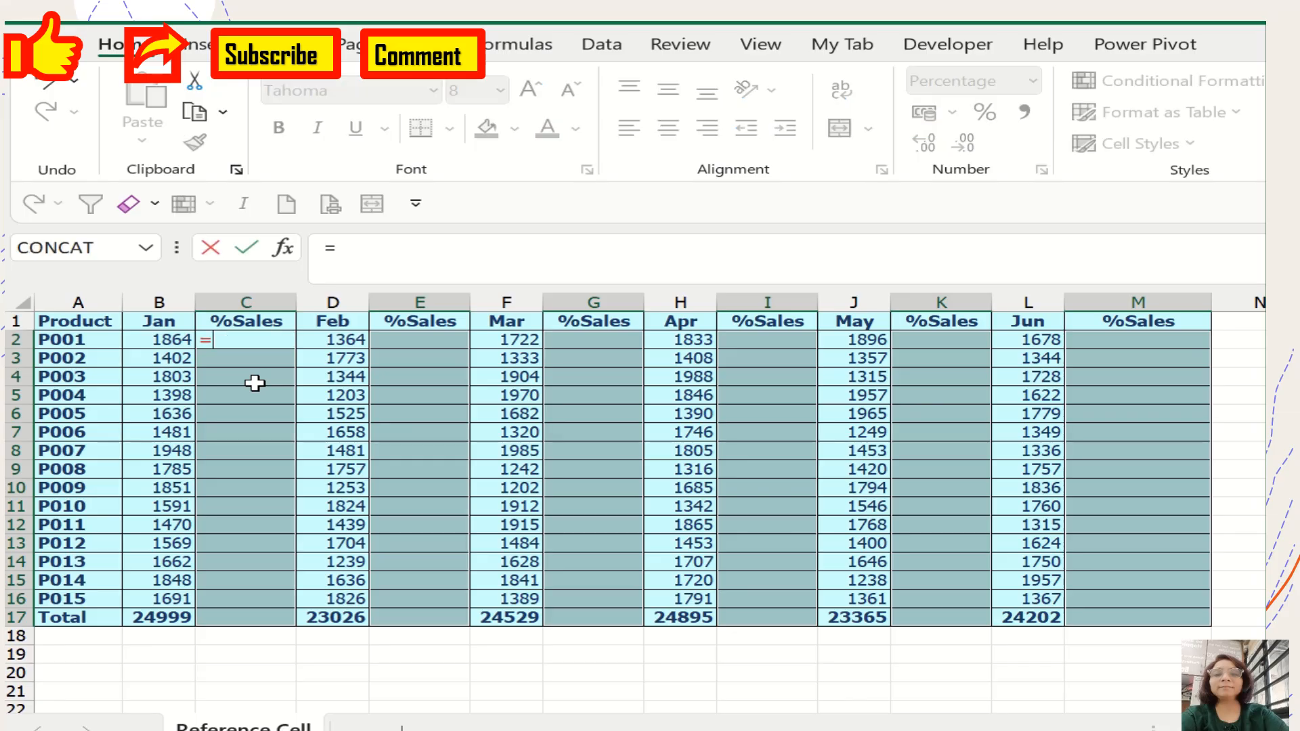
click(163, 341)
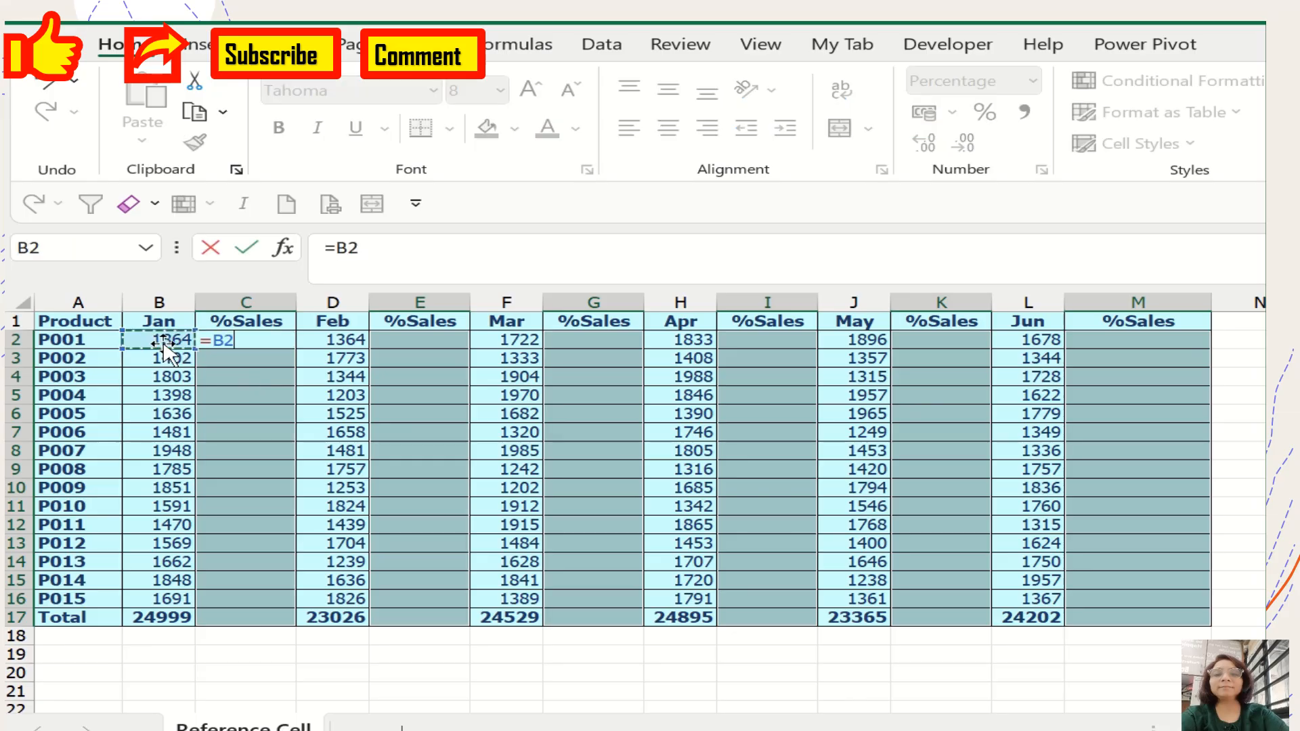
text(/)
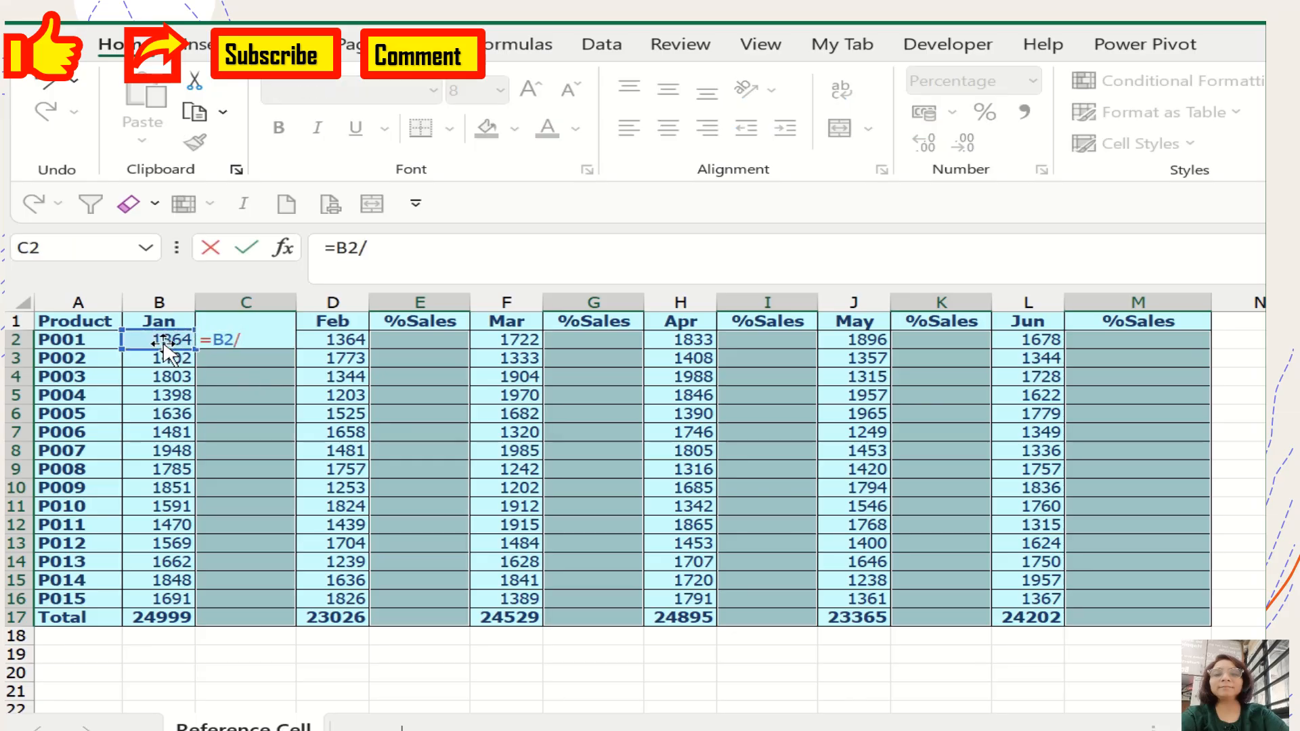
text(B)
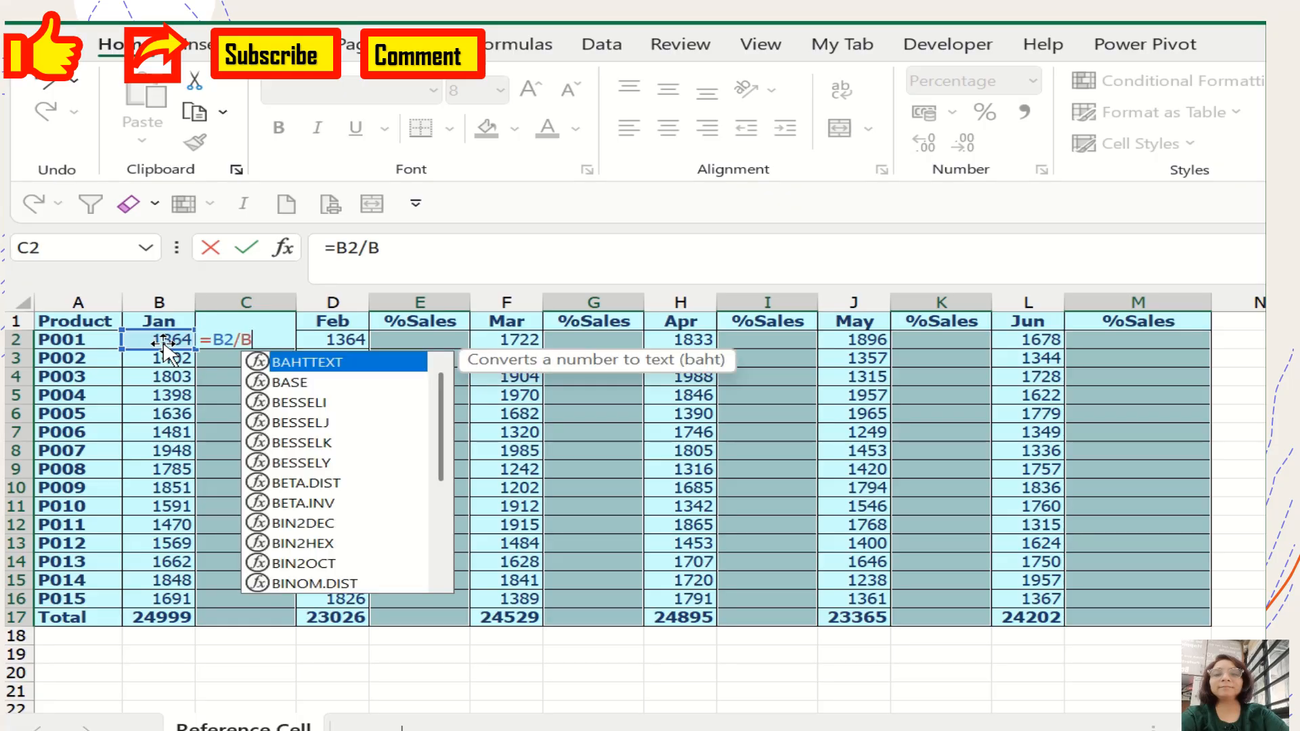
text($17)
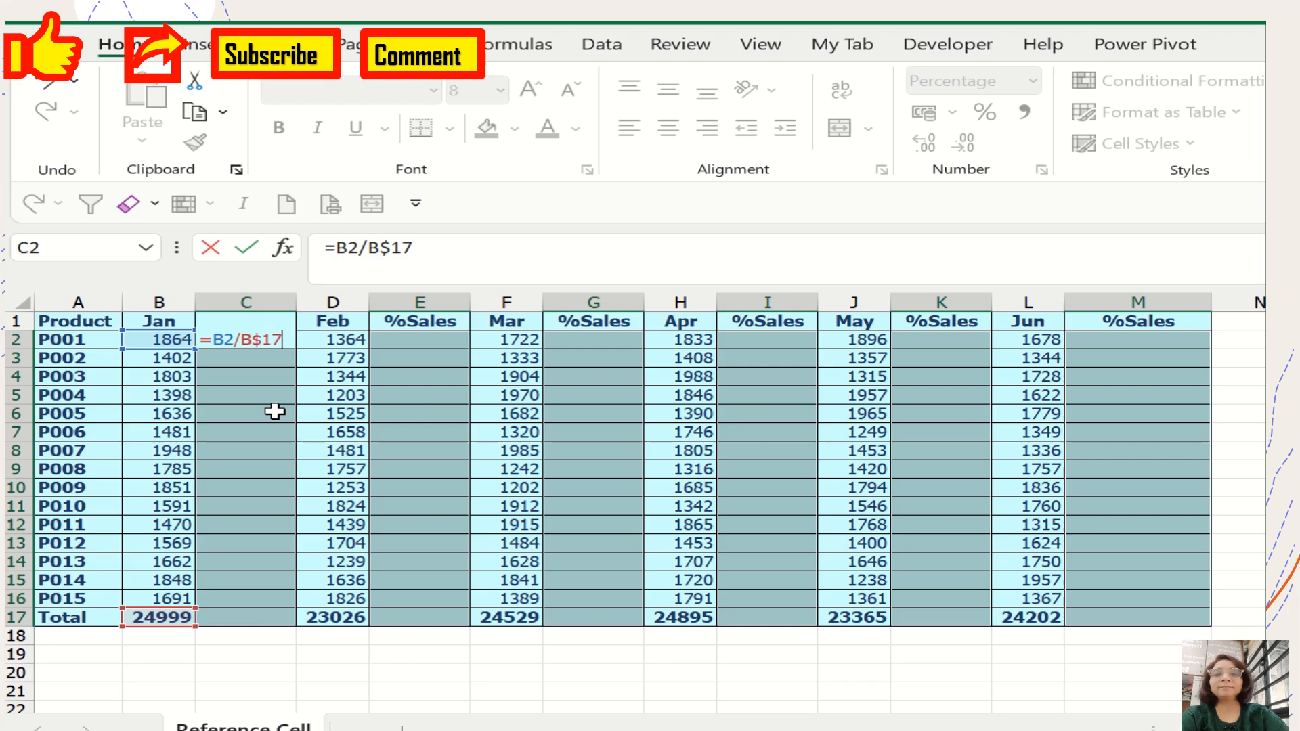
key(ctrl+Return)
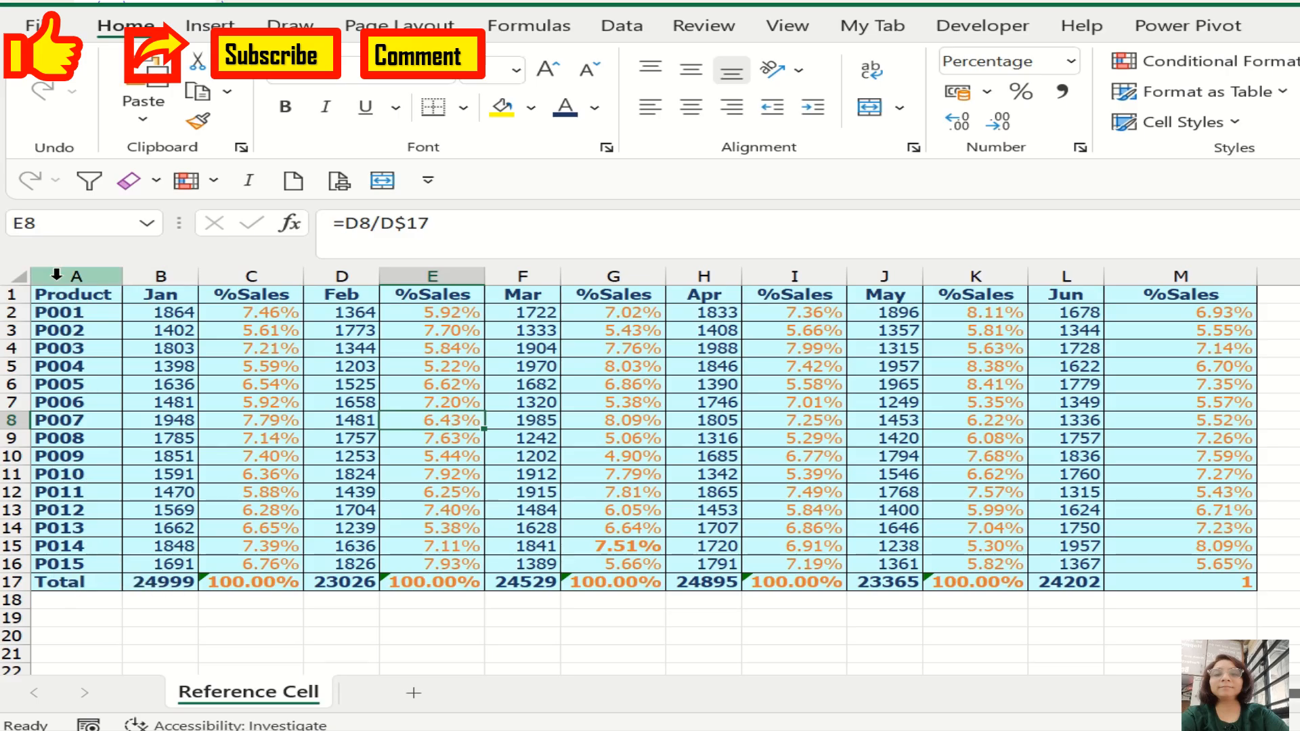
Step: Select only the text constants of the whole sales table using Go To Special, with Constants limited to Text
click(272, 405)
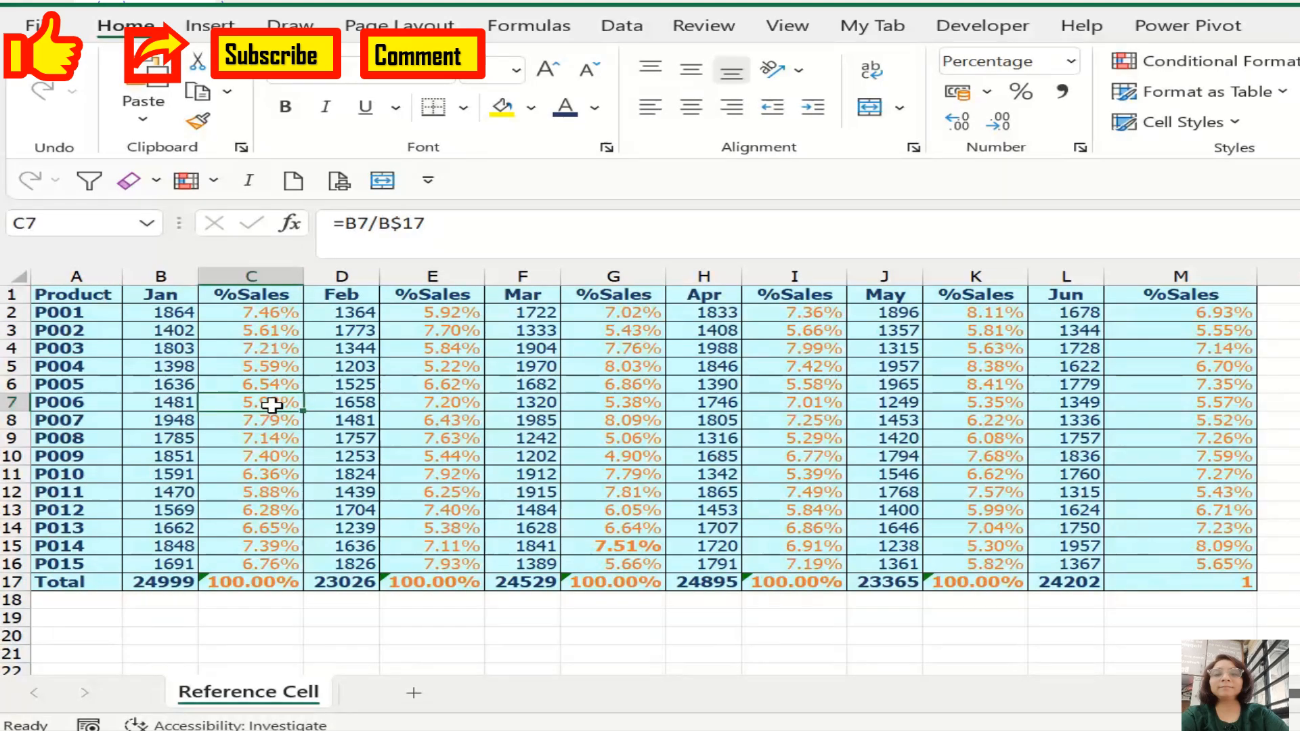
key(ctrl+a)
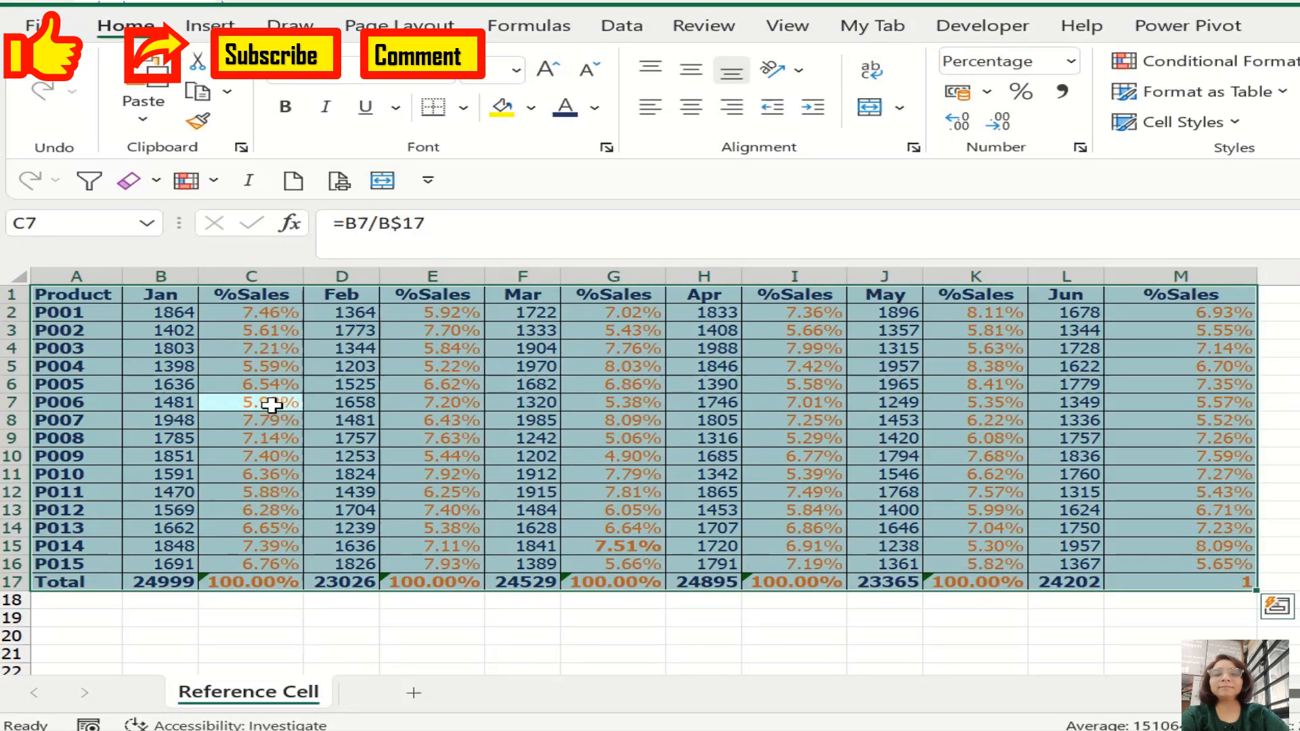
key(ctrl+g)
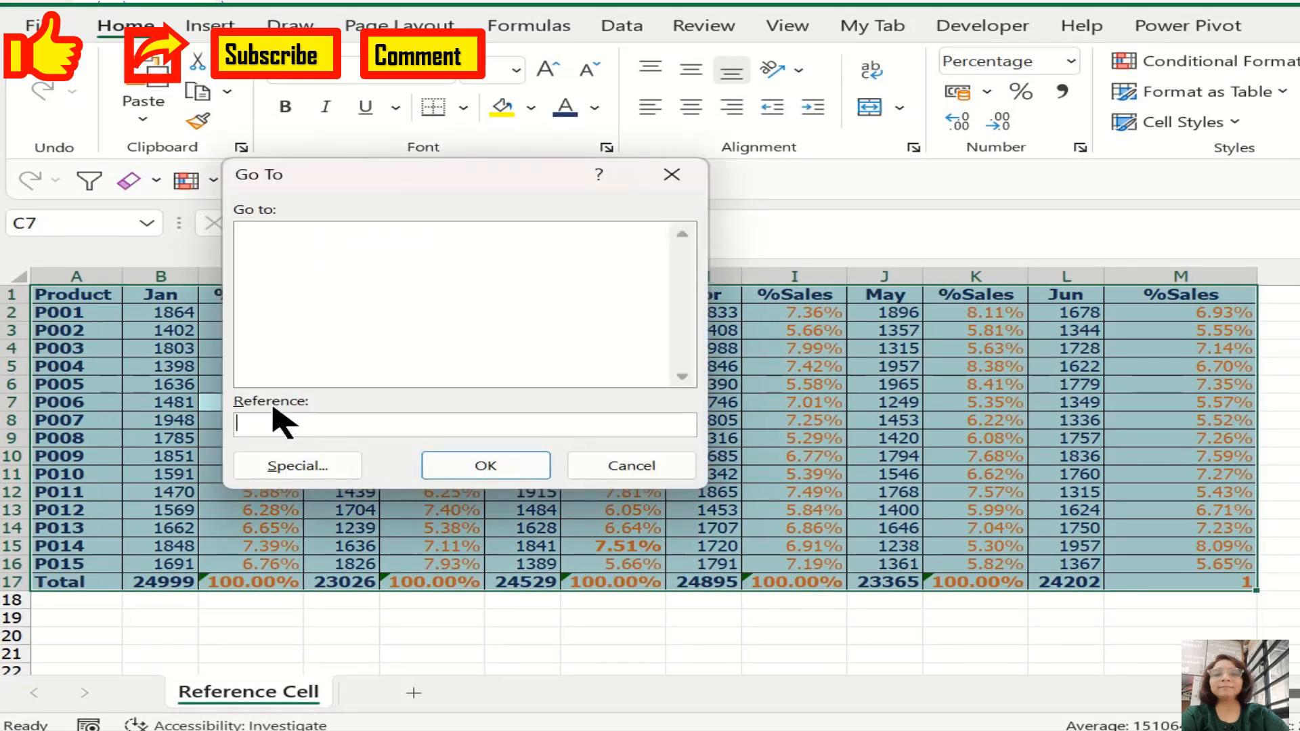
click(303, 473)
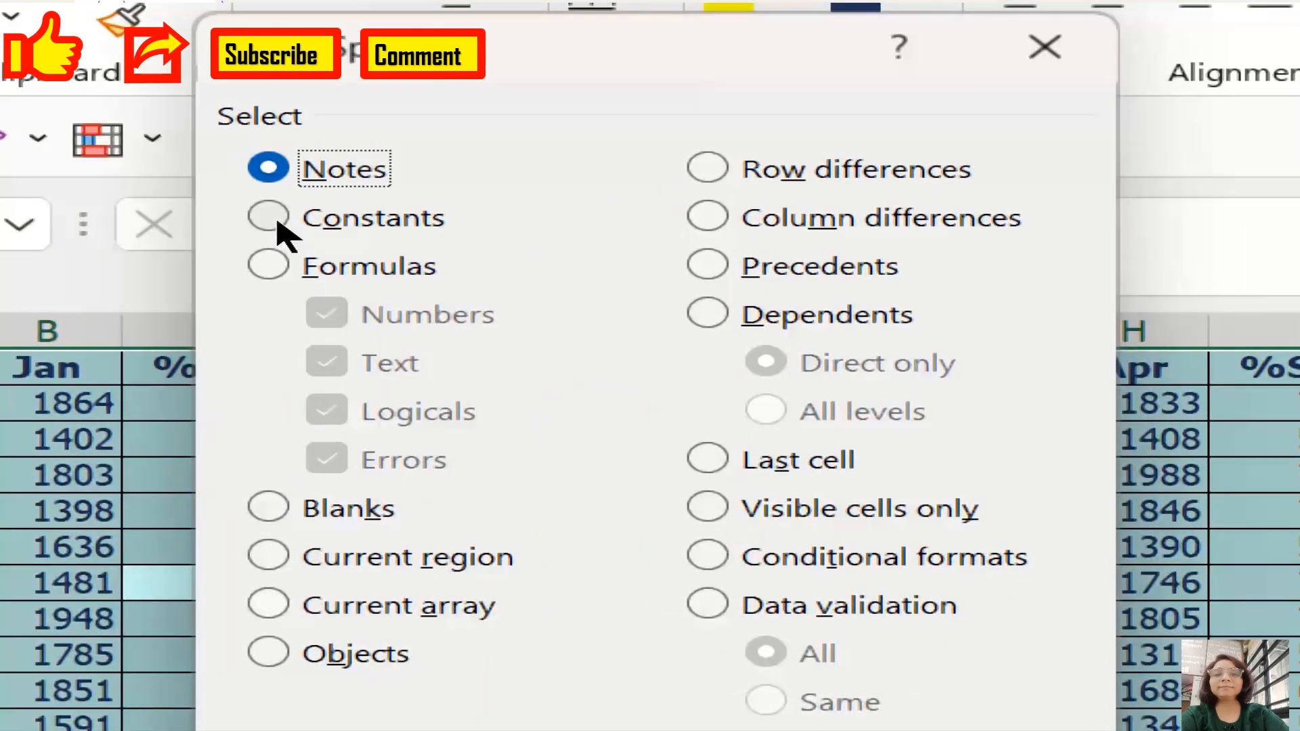
click(269, 218)
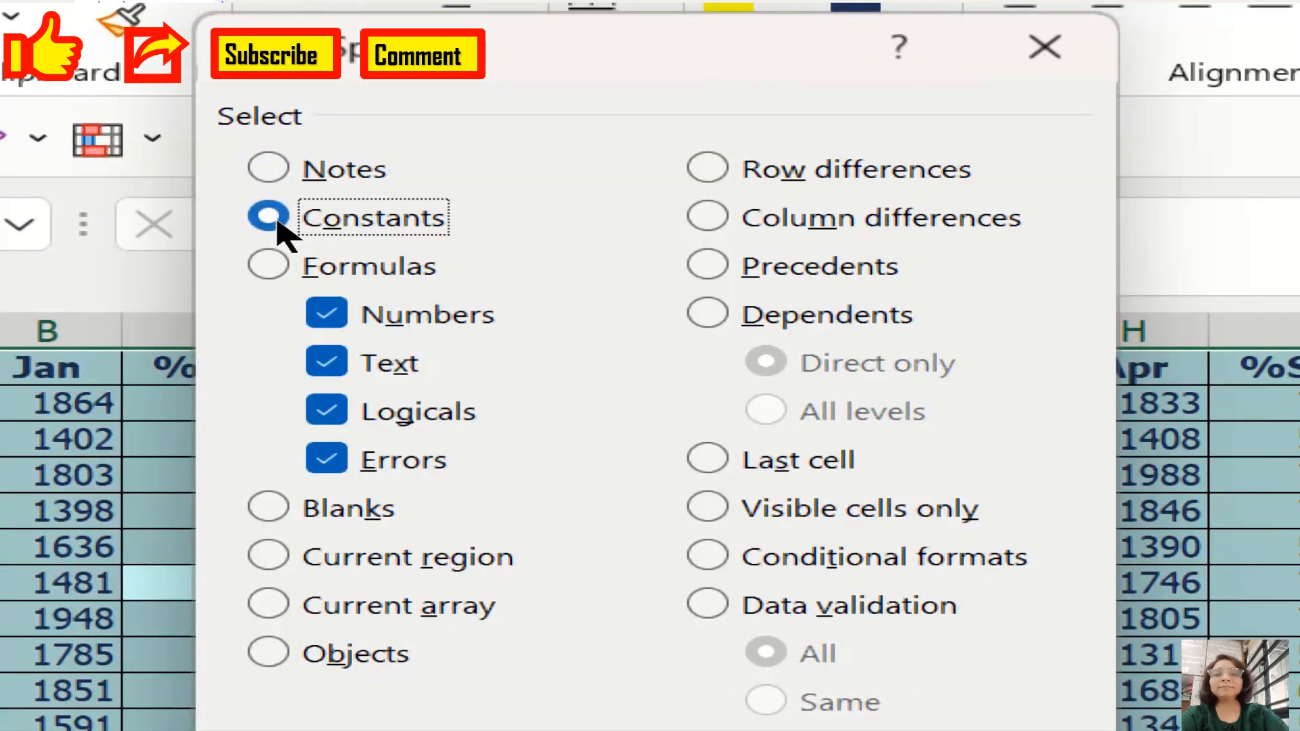
click(324, 309)
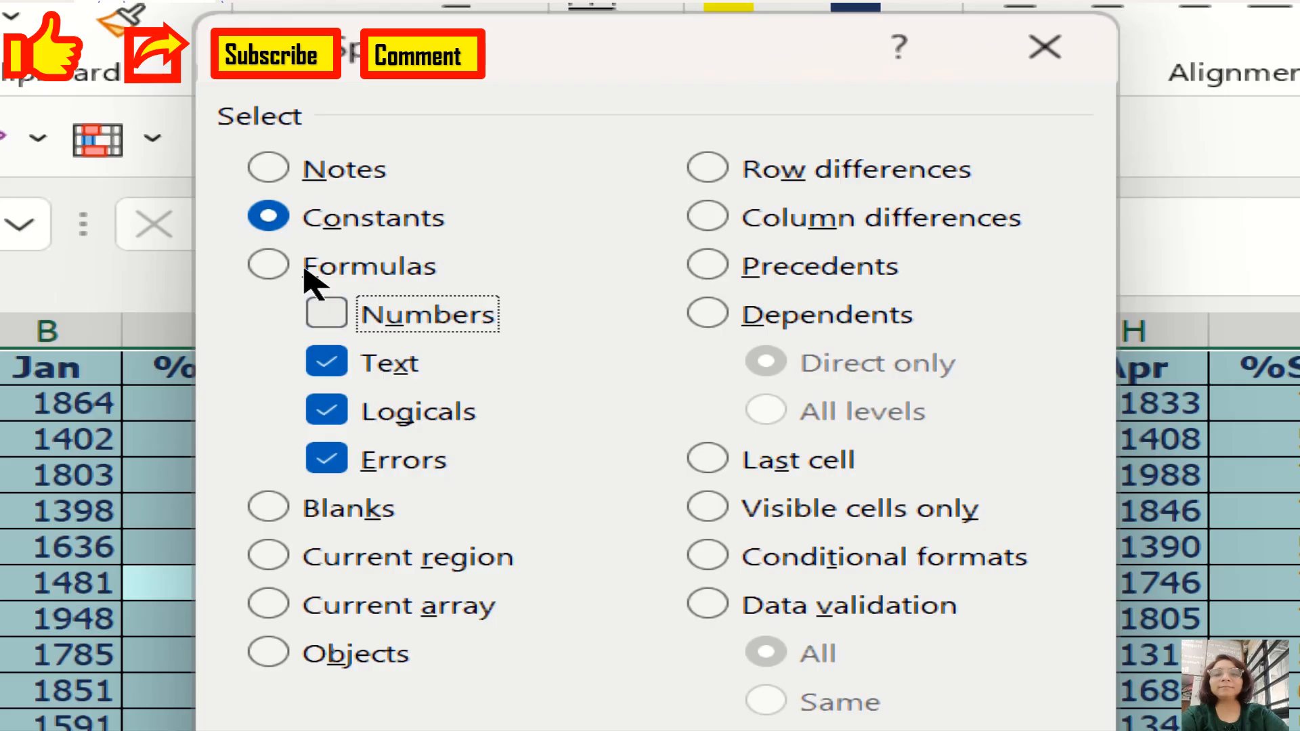
key(alt+g)
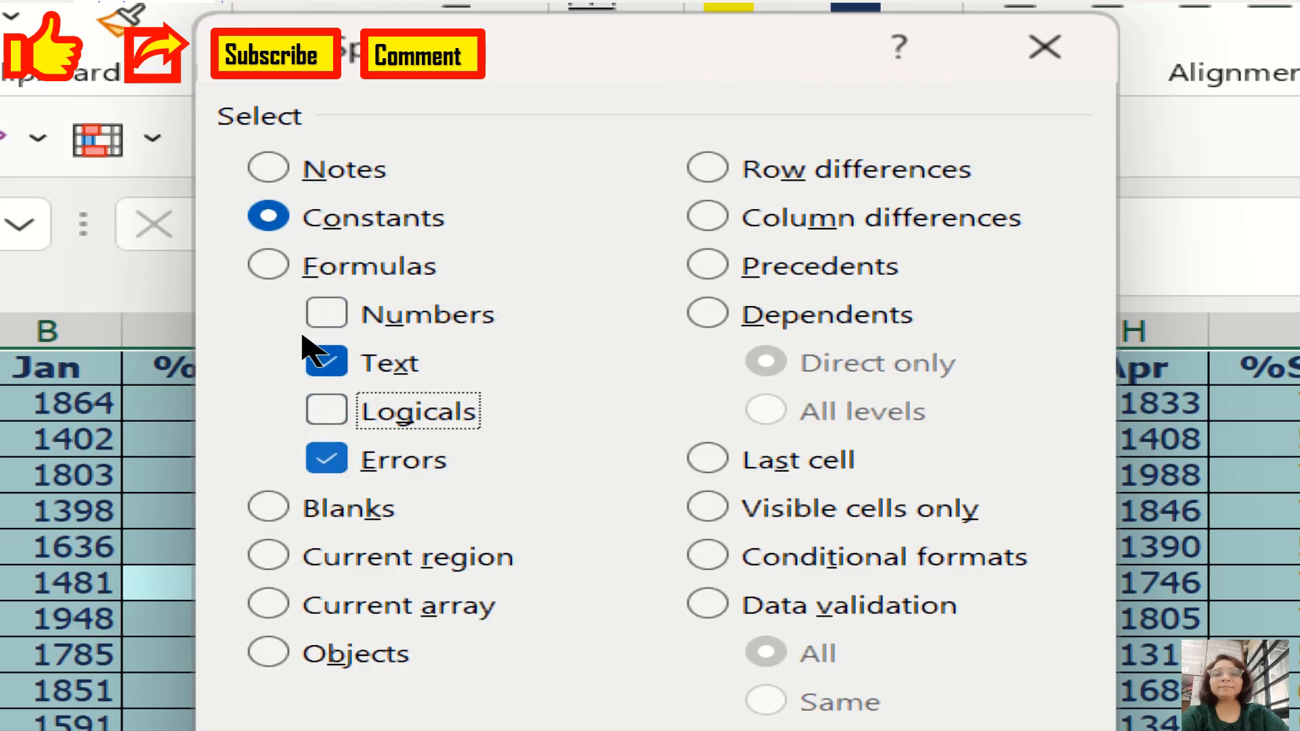
key(alt+e)
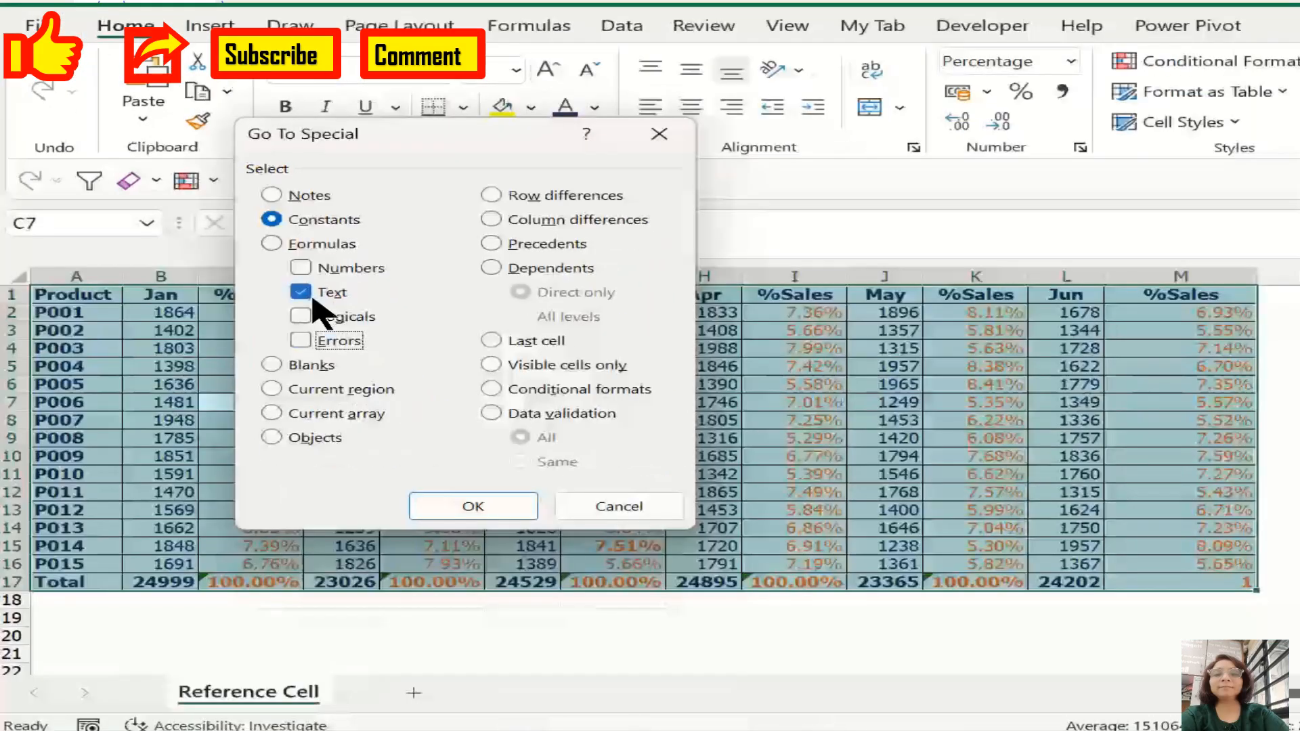
click(472, 508)
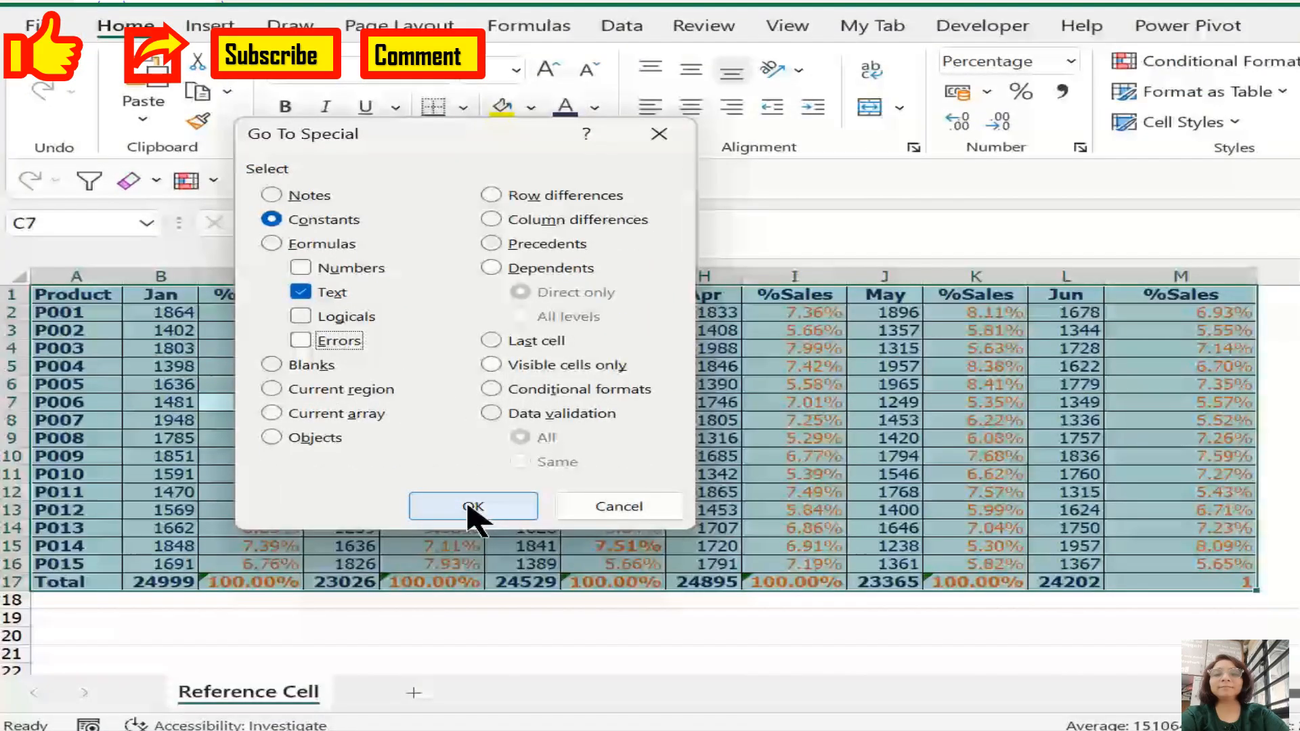
key(Return)
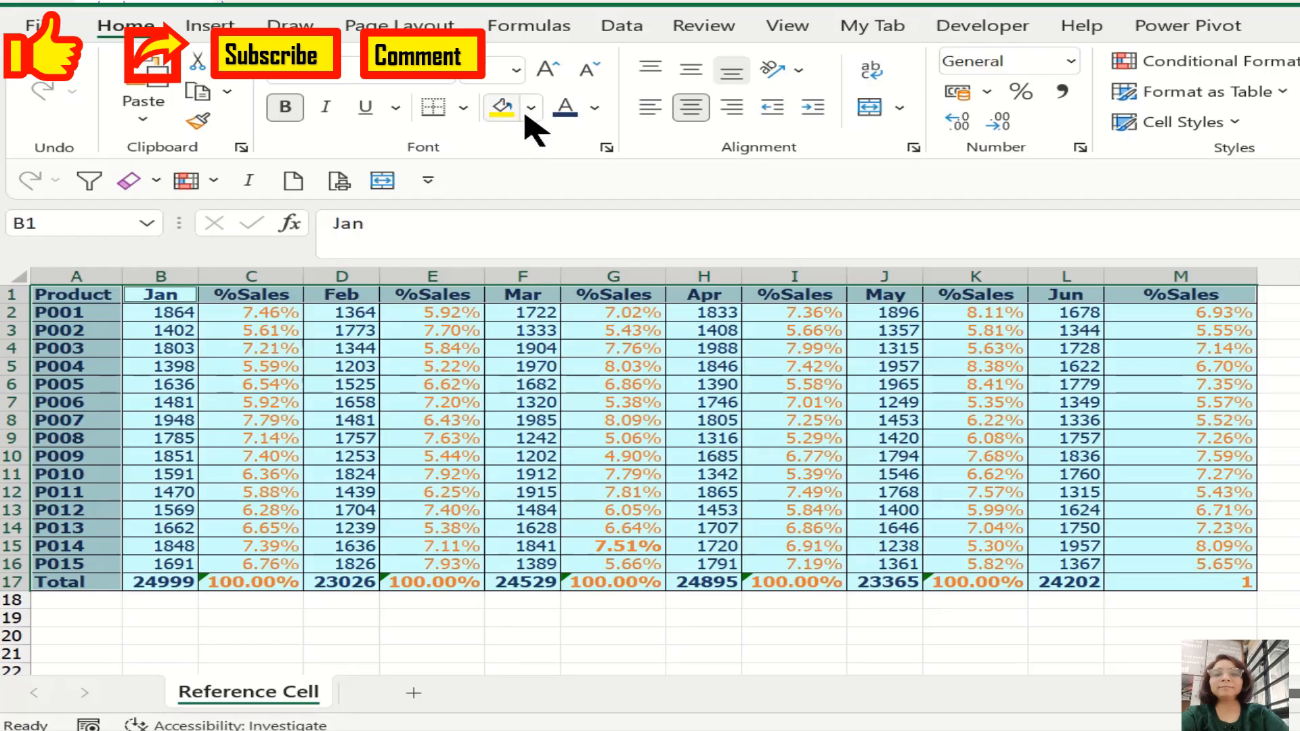
Step: Give the selected header and product label cells a dark green font colour and a light orange fill
click(595, 108)
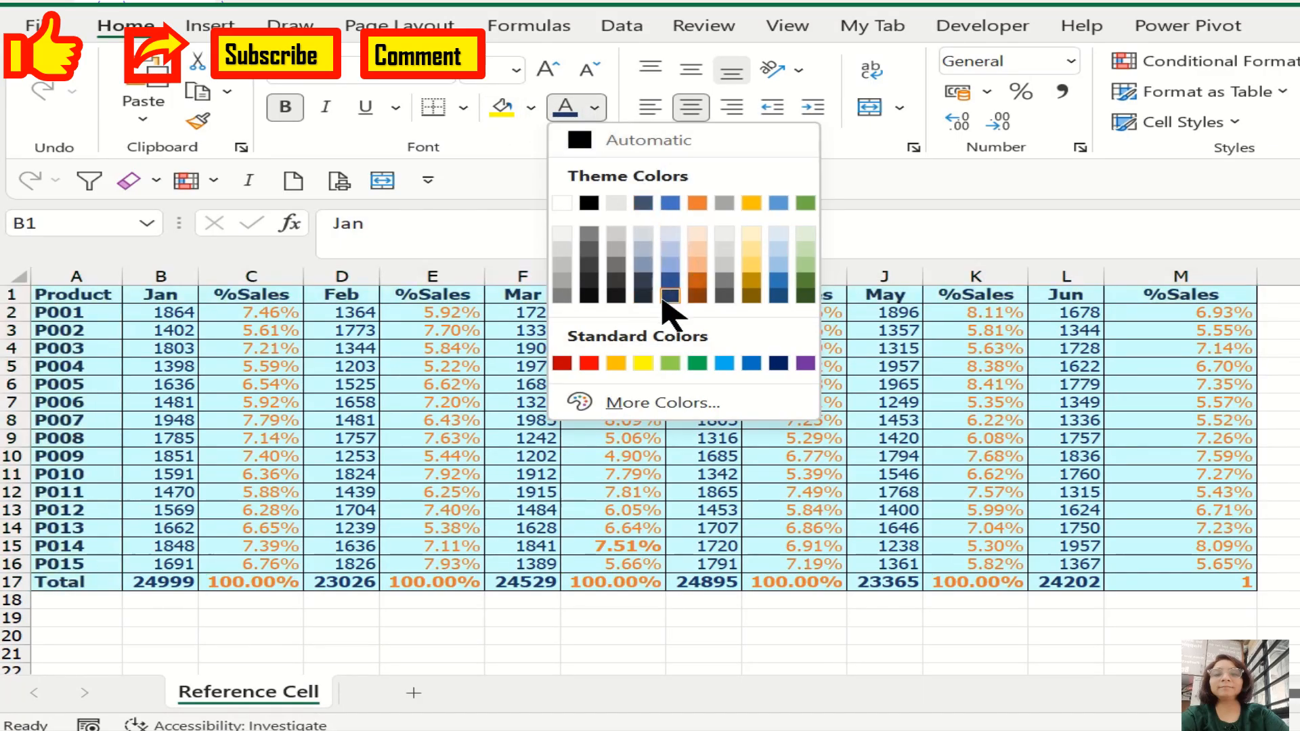
click(805, 296)
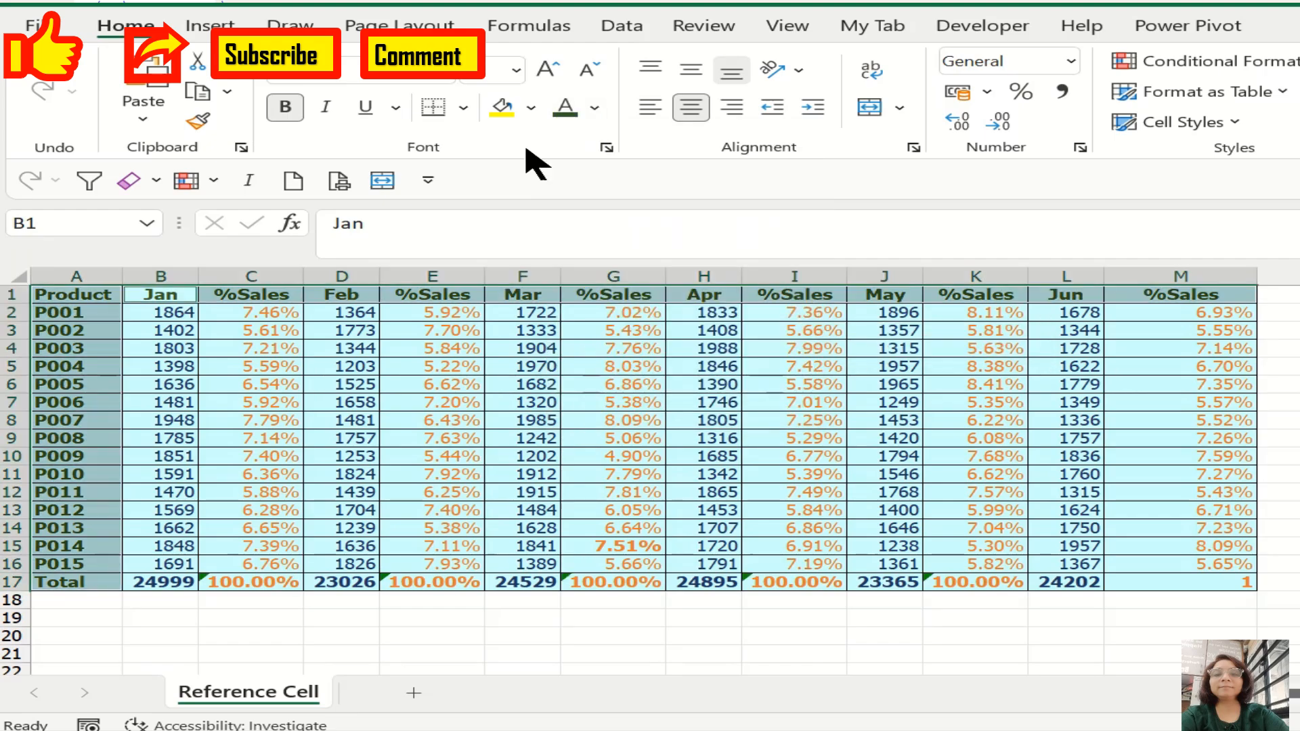
click(534, 108)
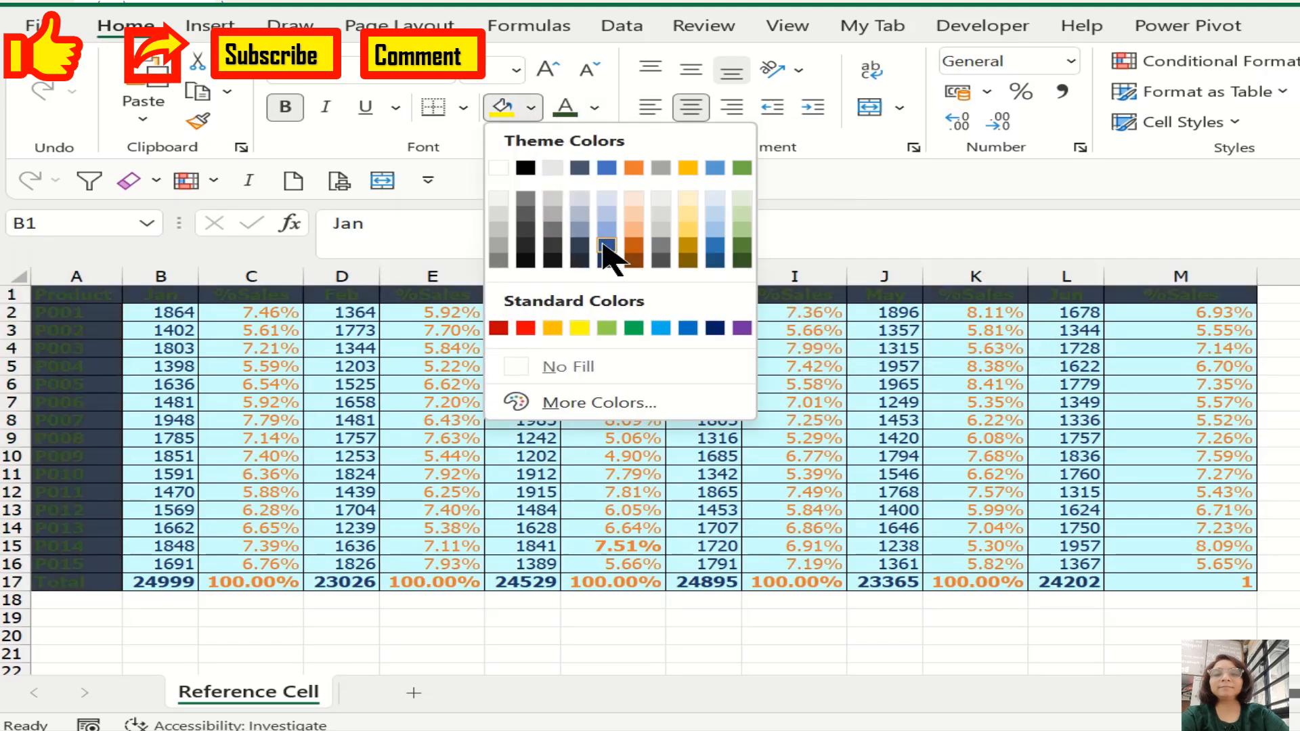
click(635, 211)
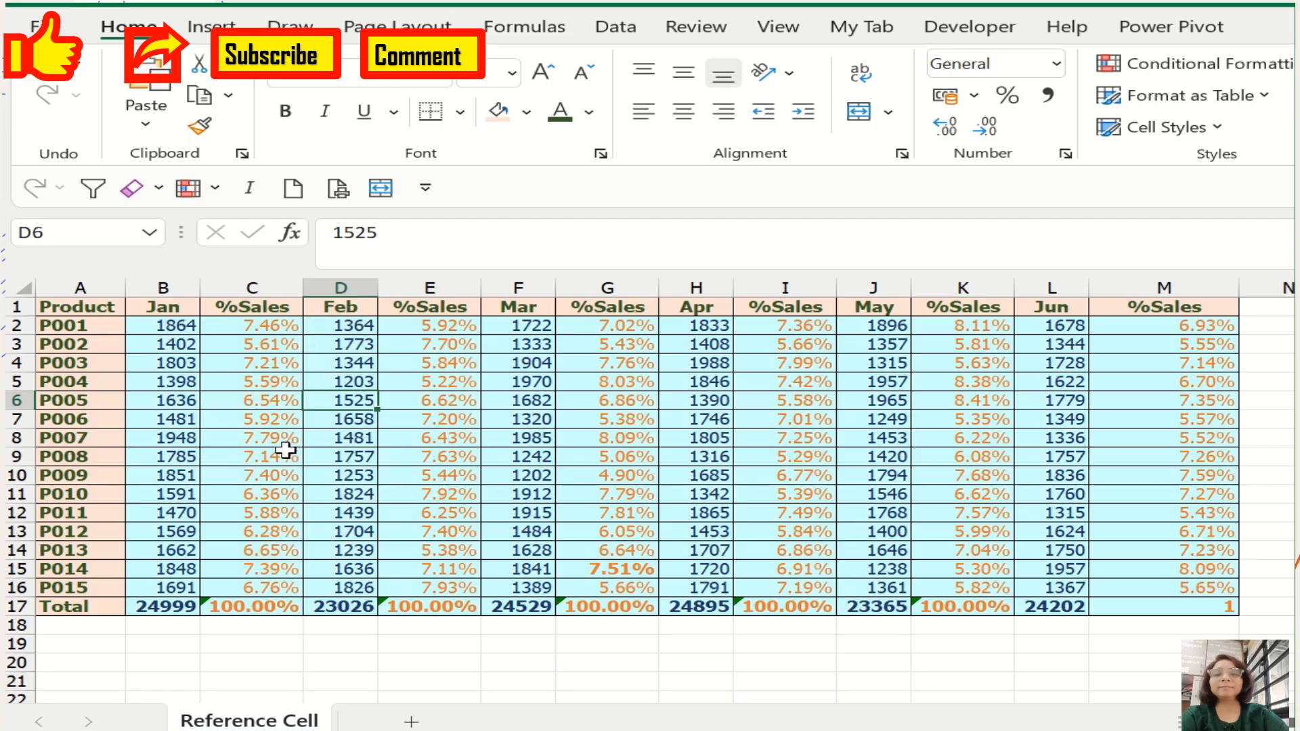
Step: Select only the numeric constants of the whole sales table using Go To Special, with Constants limited to Numbers
click(274, 423)
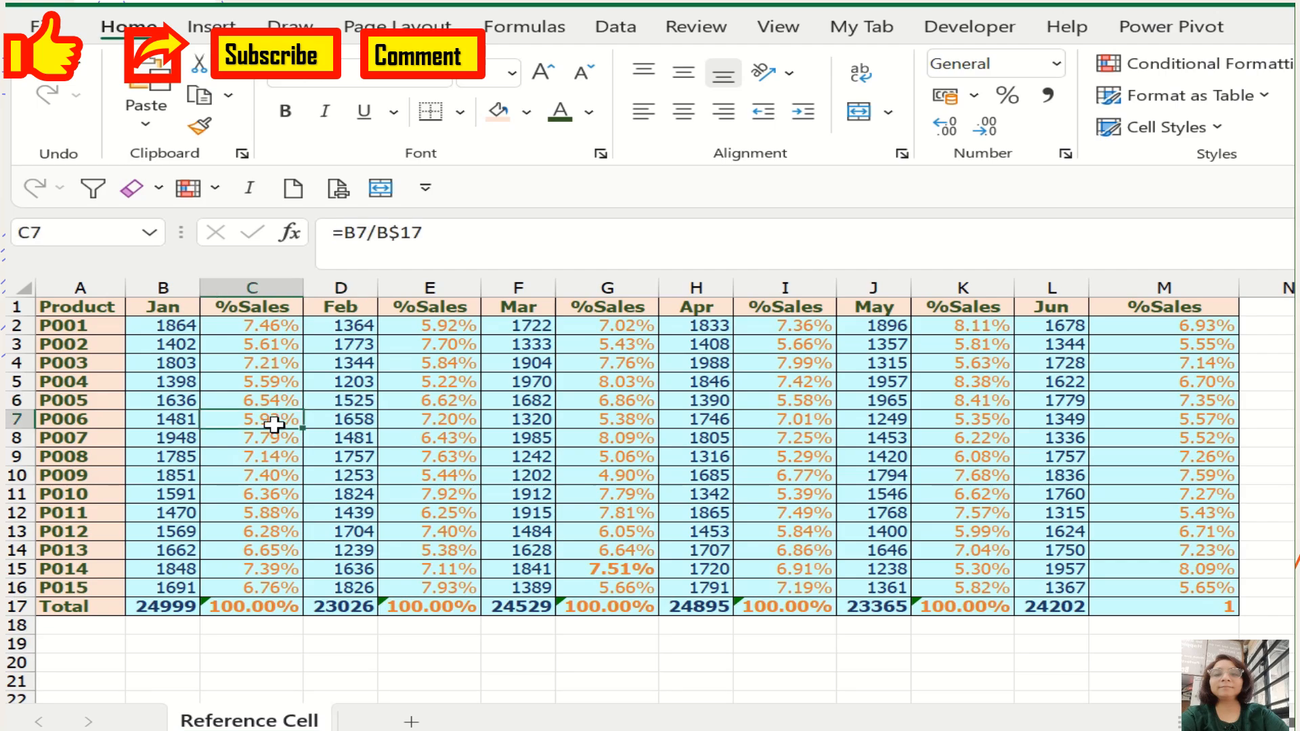
key(ctrl+a)
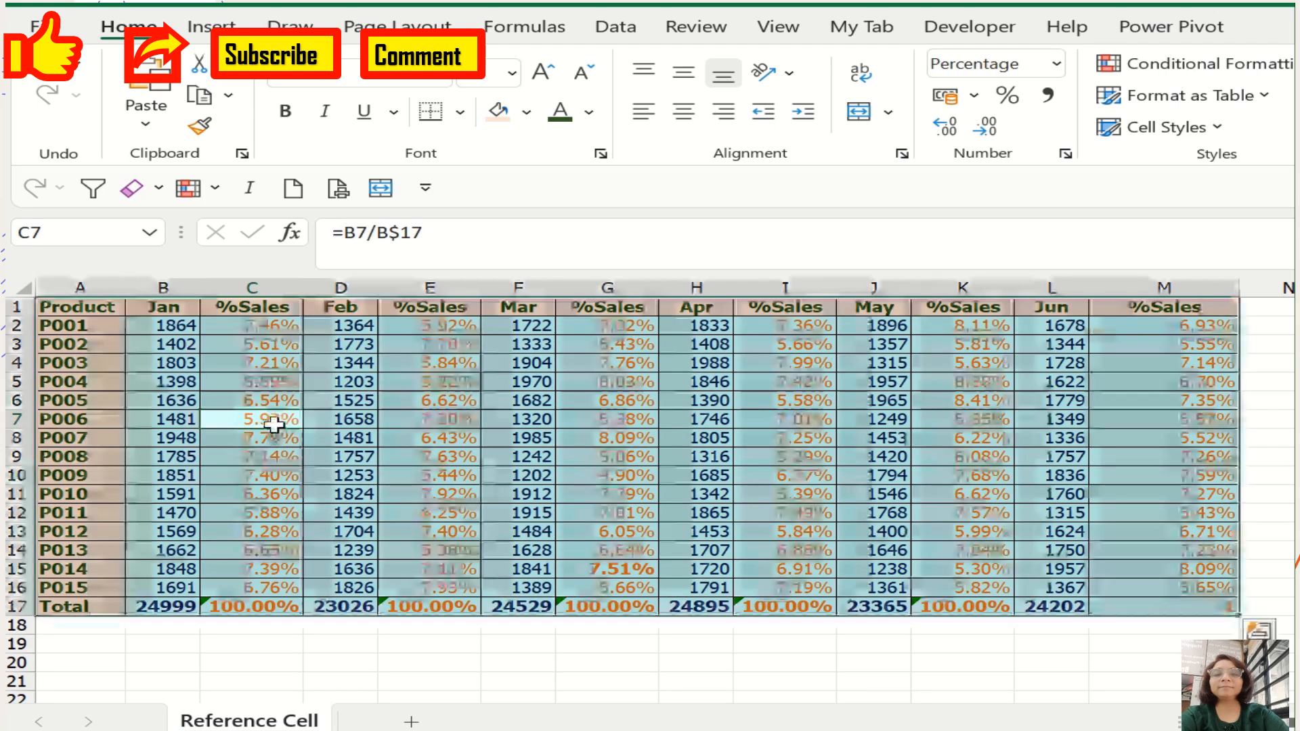
key(F5)
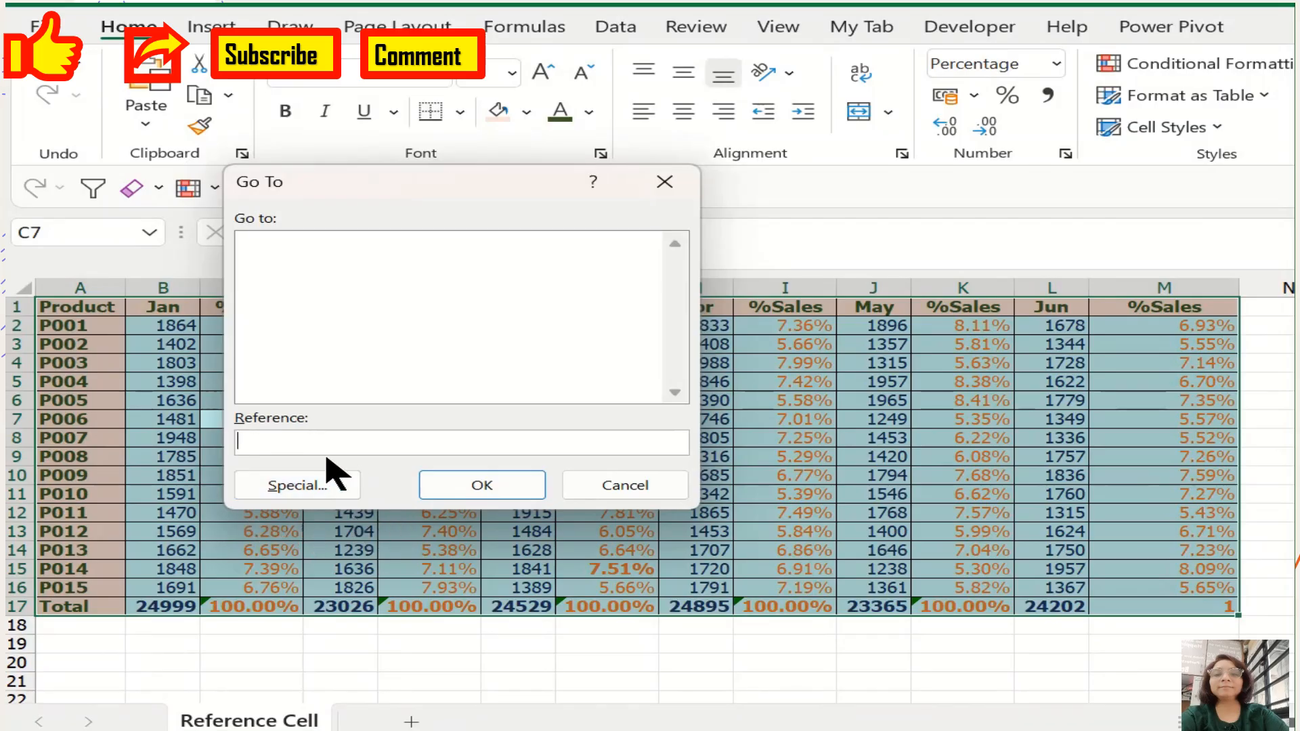
click(298, 487)
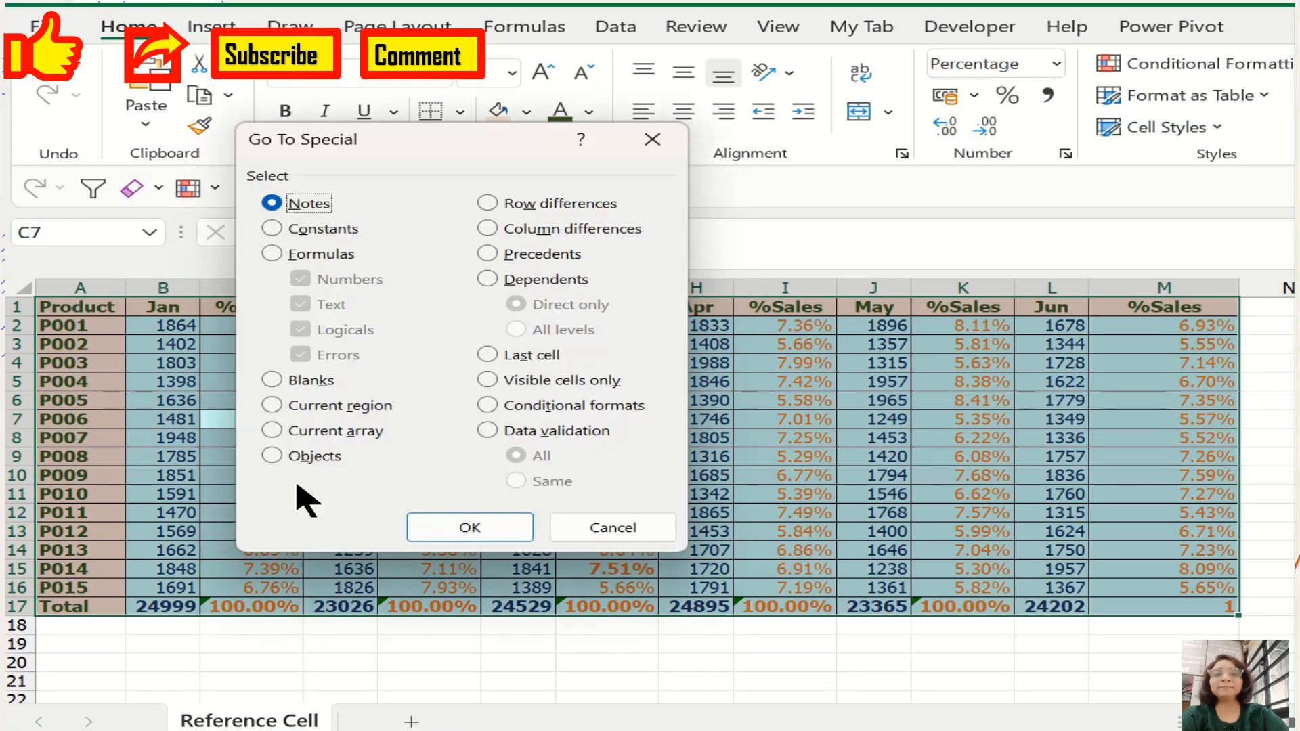
click(274, 230)
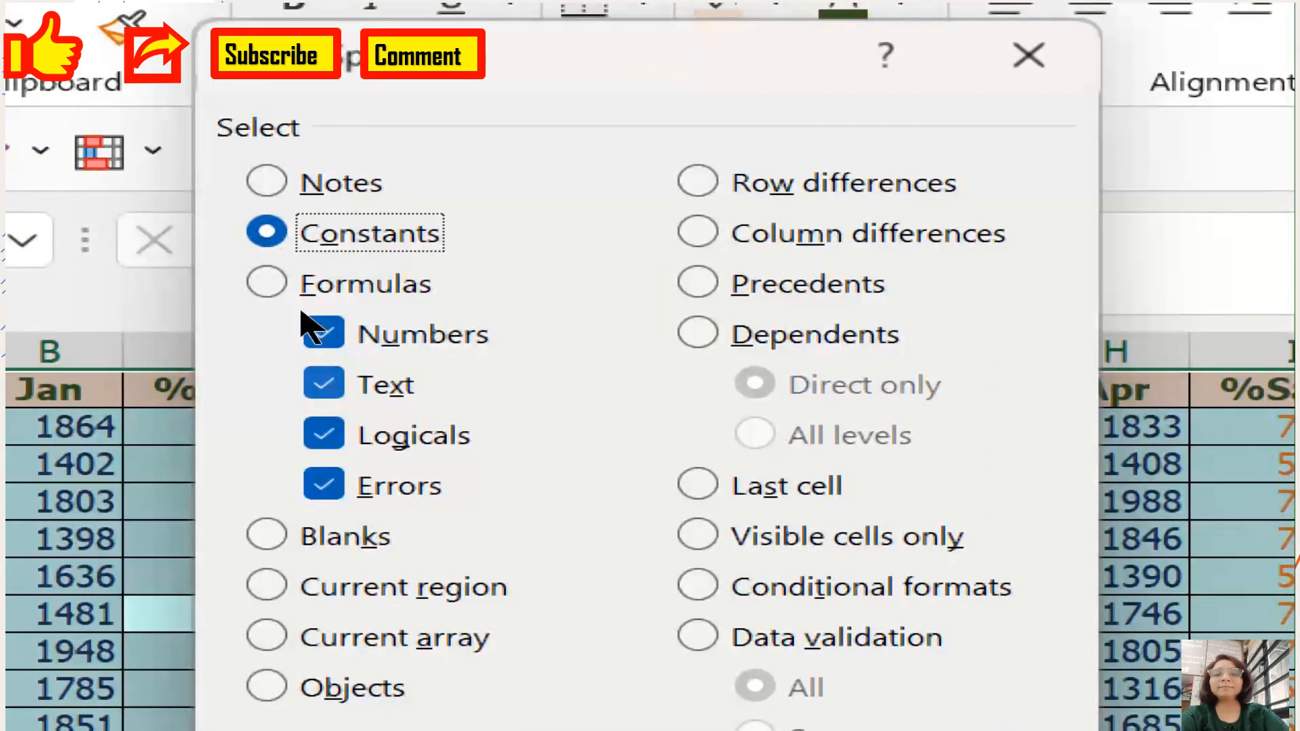
key(alt+x)
key(alt+g)
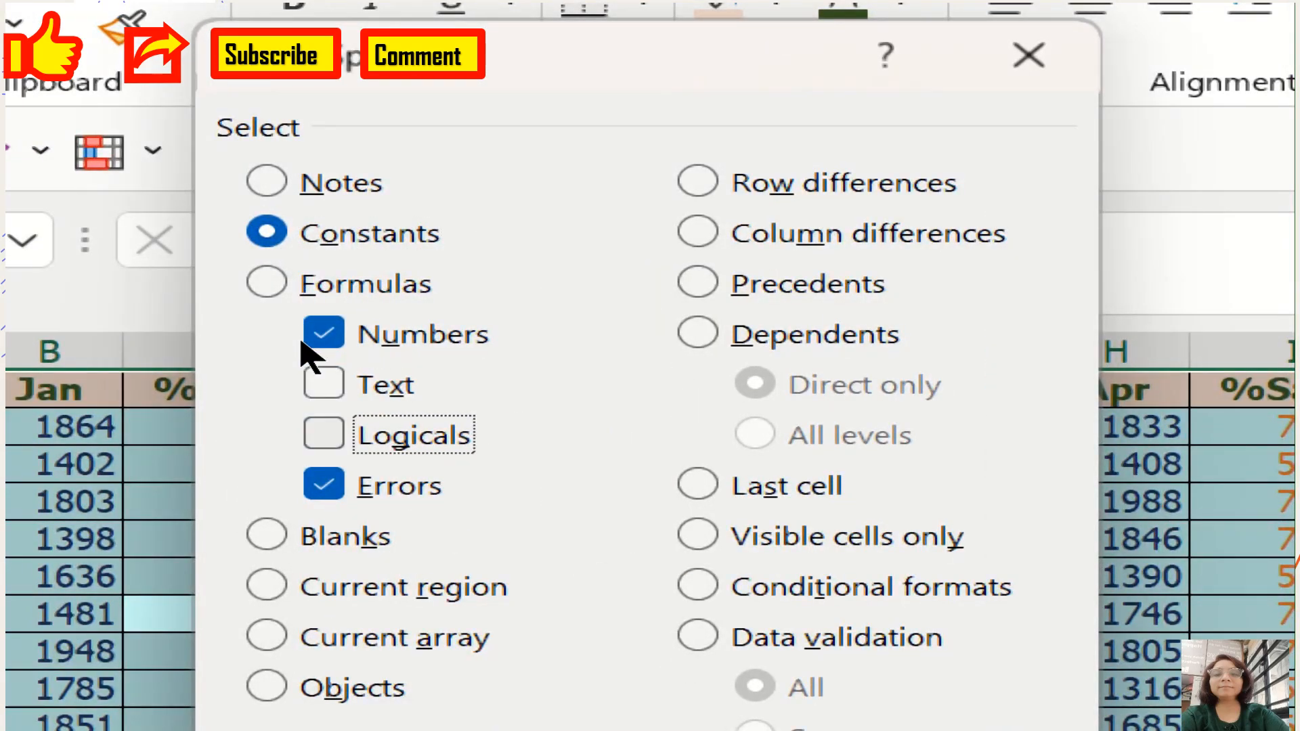
key(alt+e)
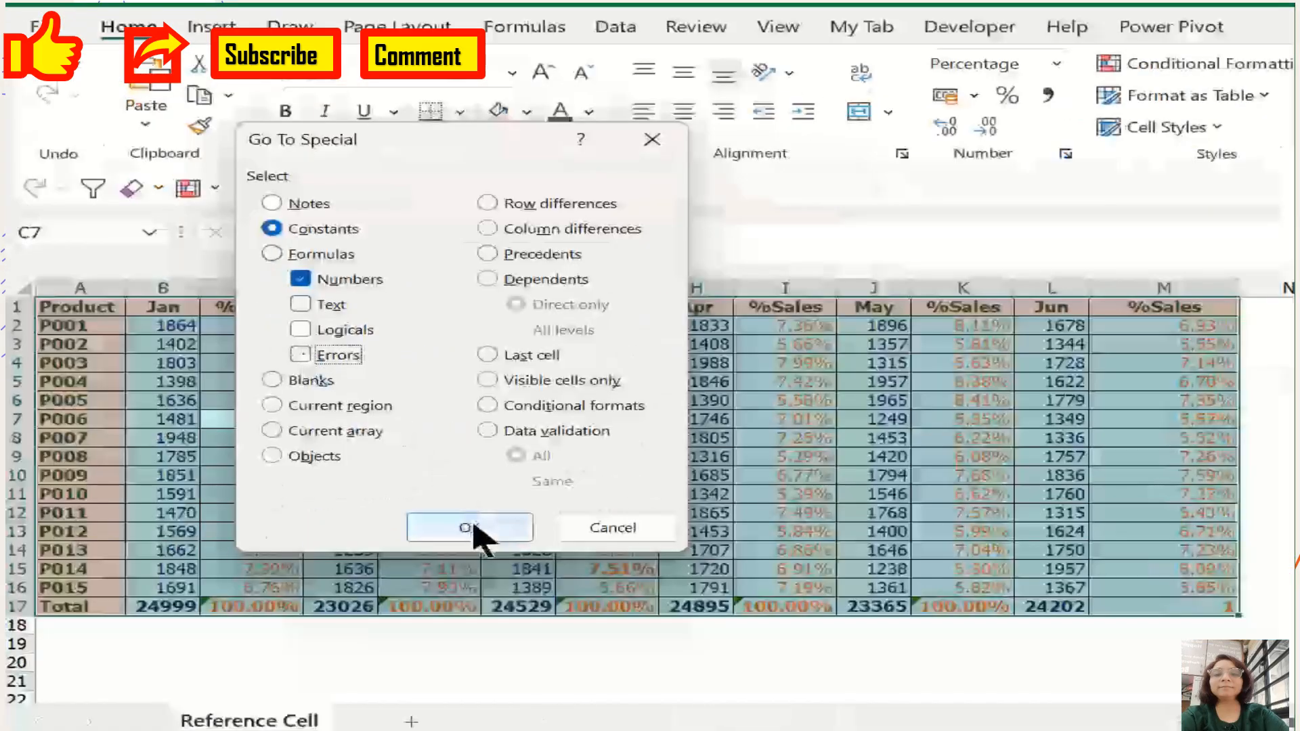
click(474, 527)
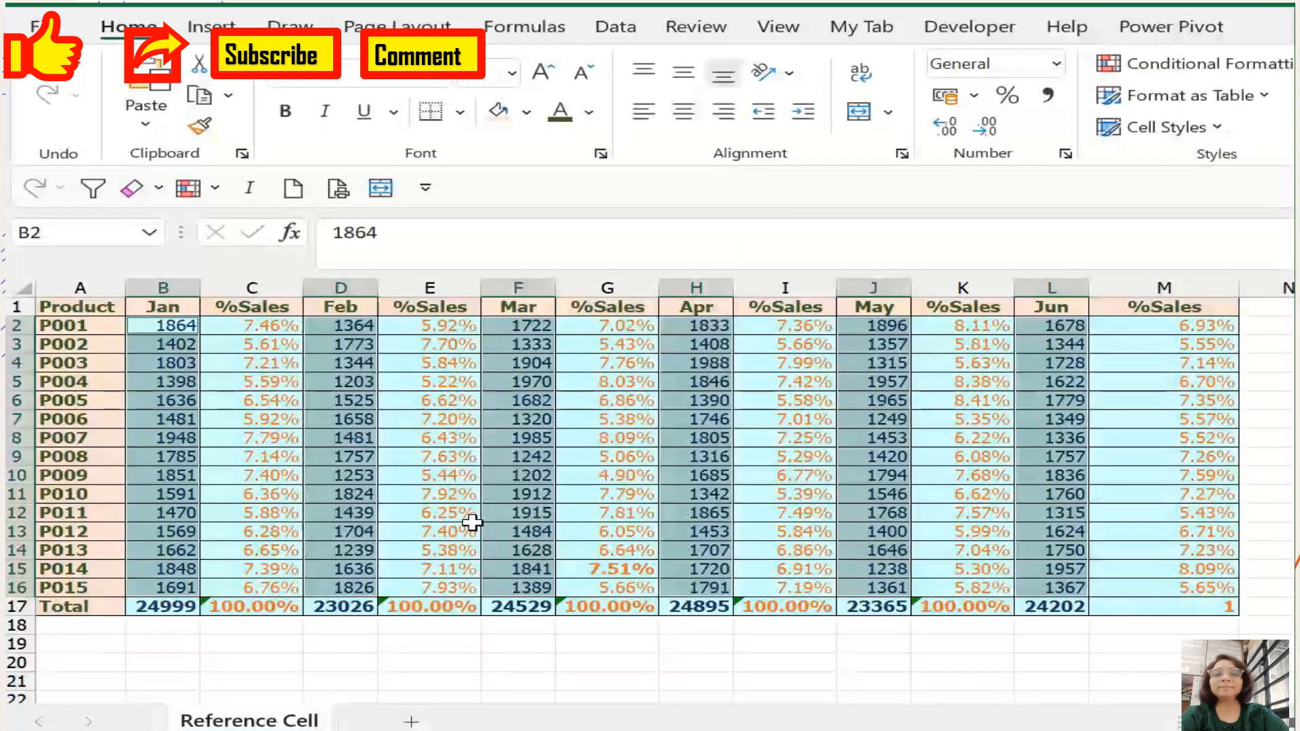
Step: Give the selected monthly sales numbers a light blue font colour and a near-black fill
click(589, 113)
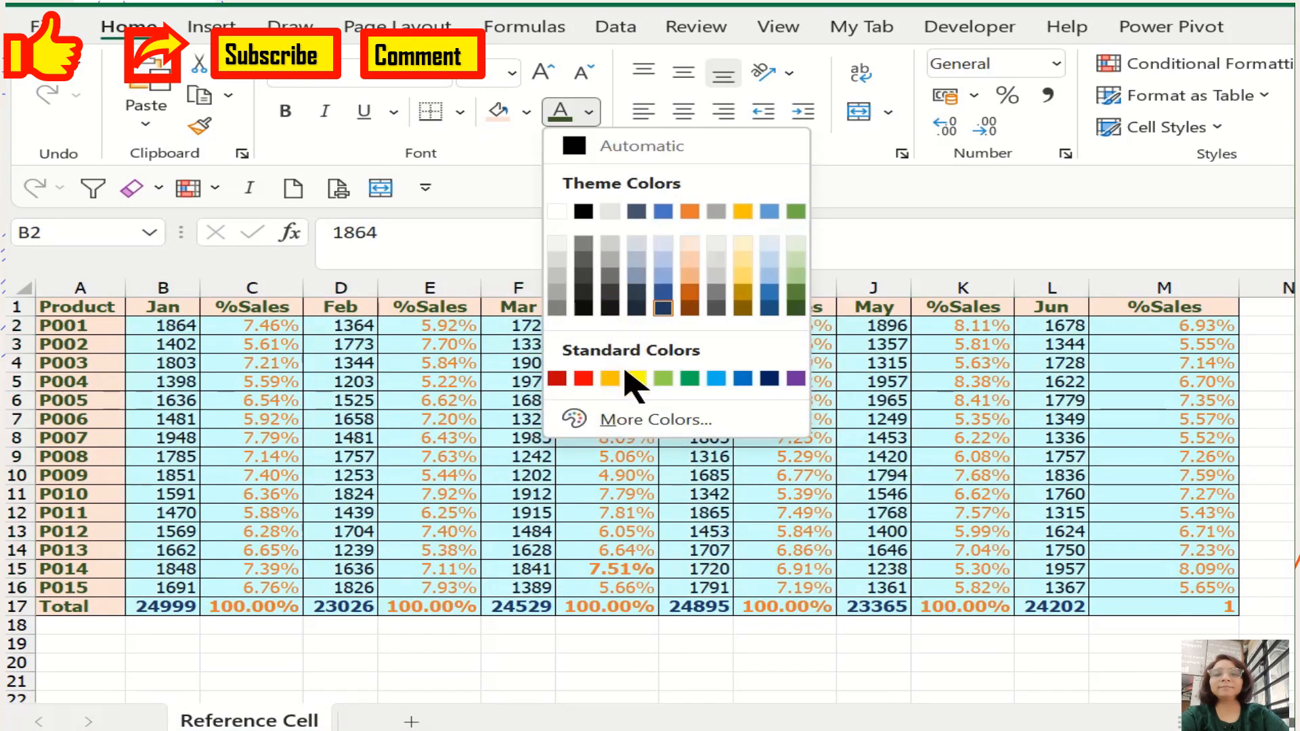
click(719, 380)
click(526, 113)
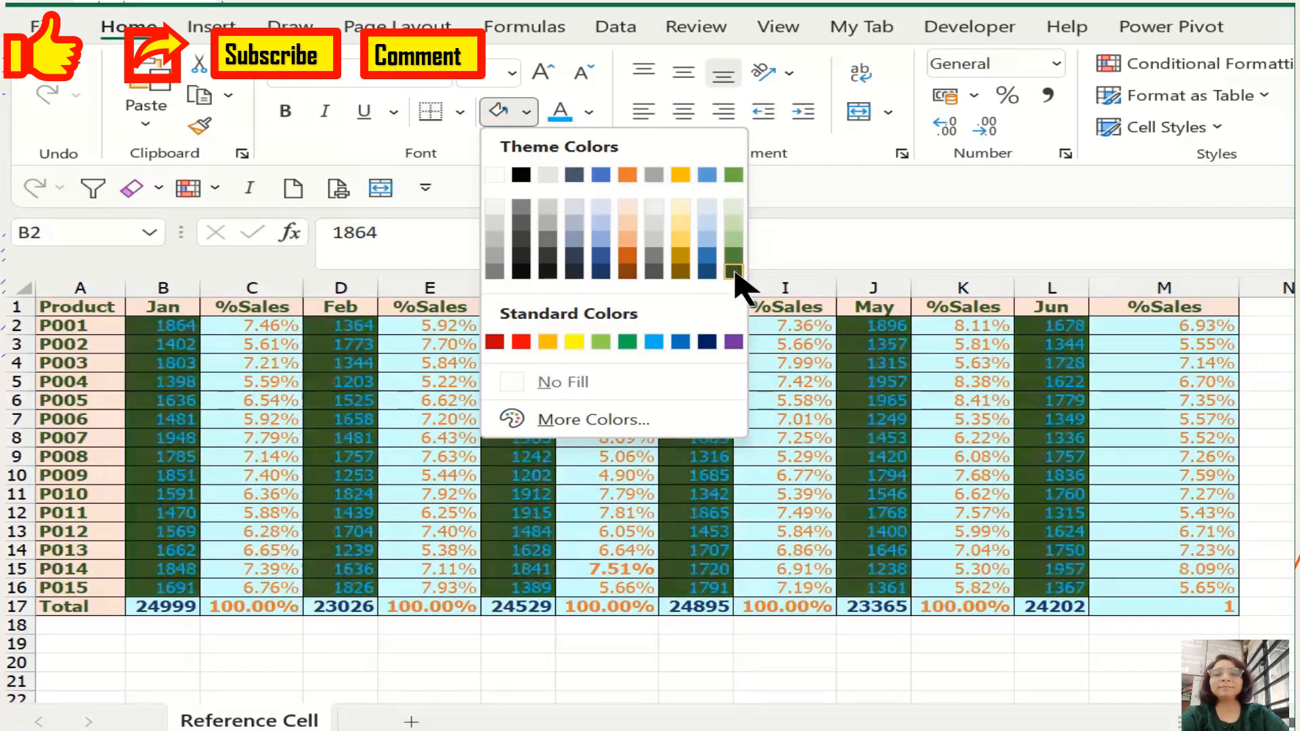
click(552, 270)
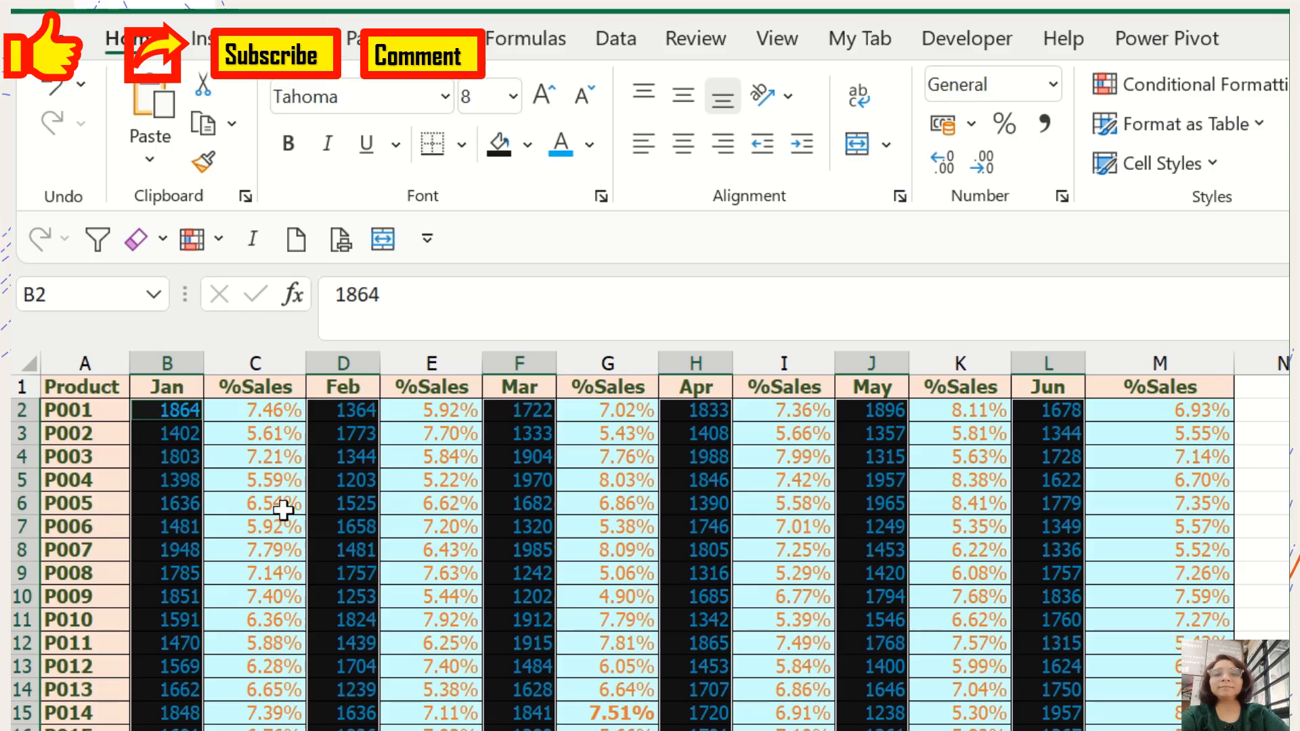
Step: Select all formula cells of the sales table using Go To Special with Formulas and all its result types included
click(275, 545)
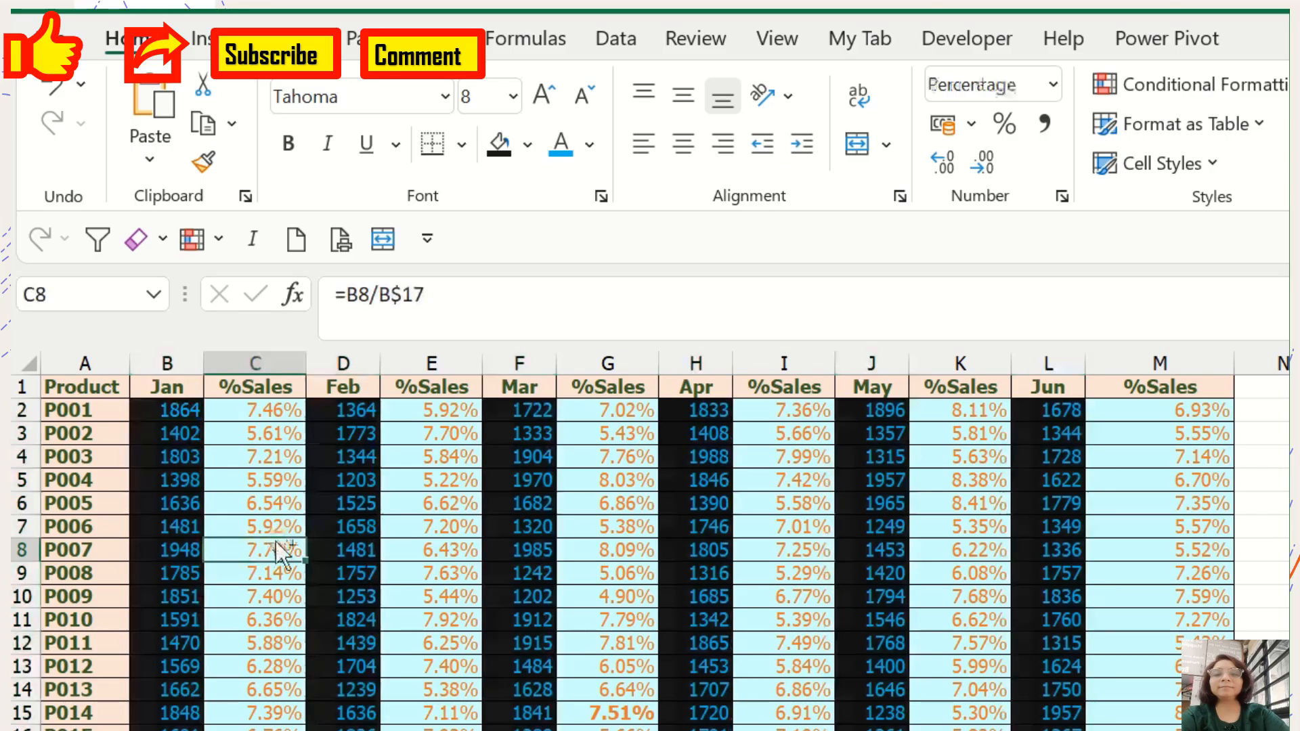
key(ctrl+a)
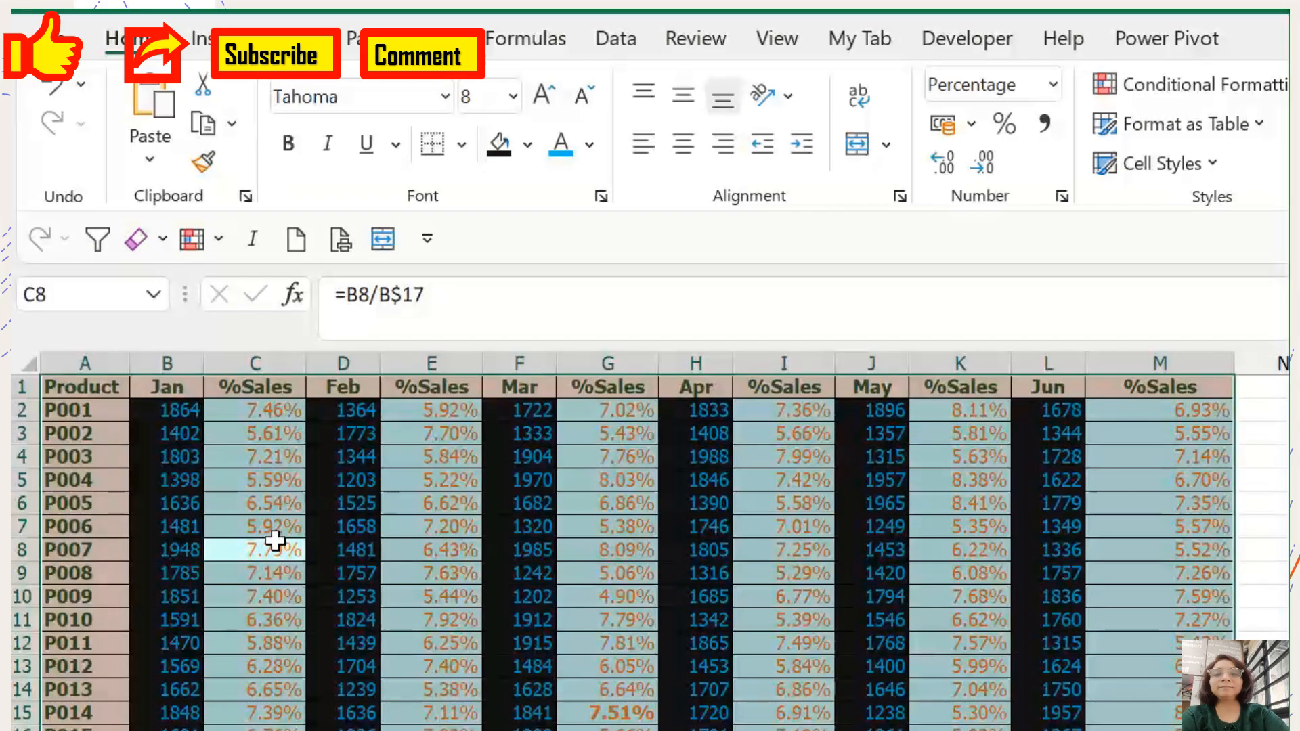
key(F5)
click(313, 611)
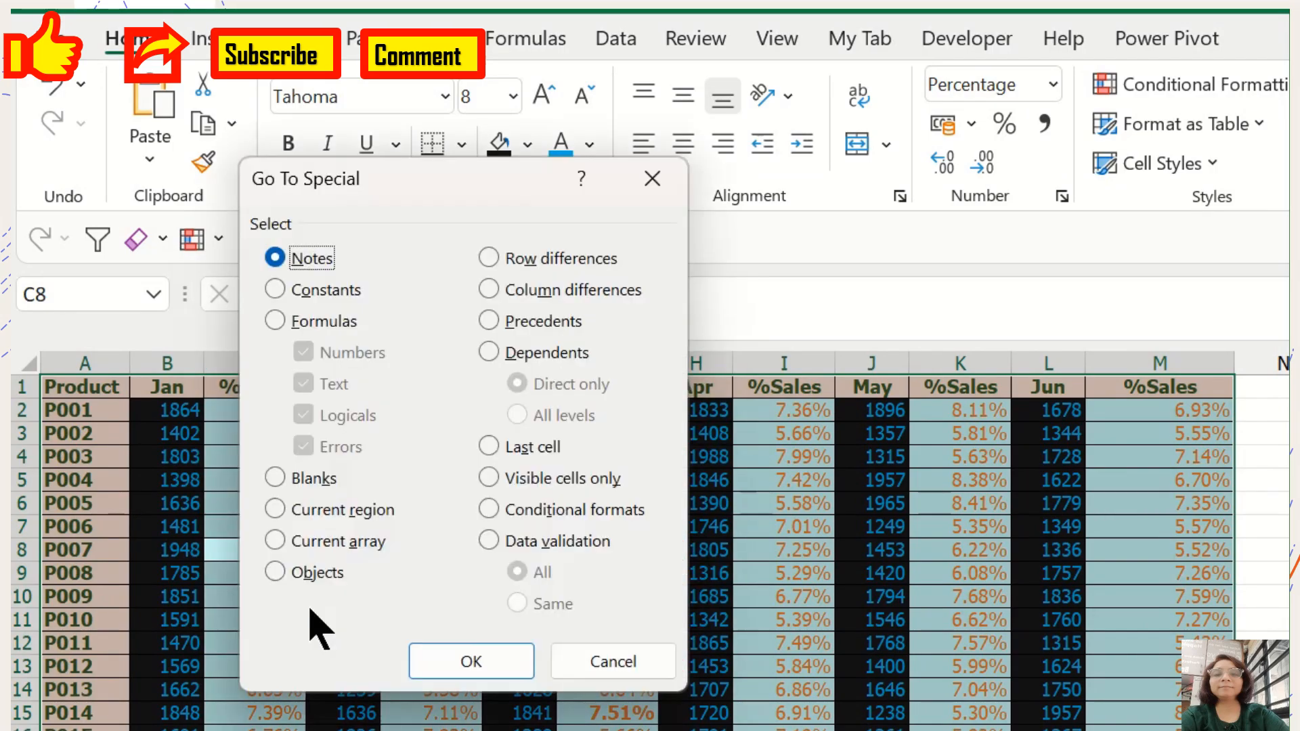
click(278, 324)
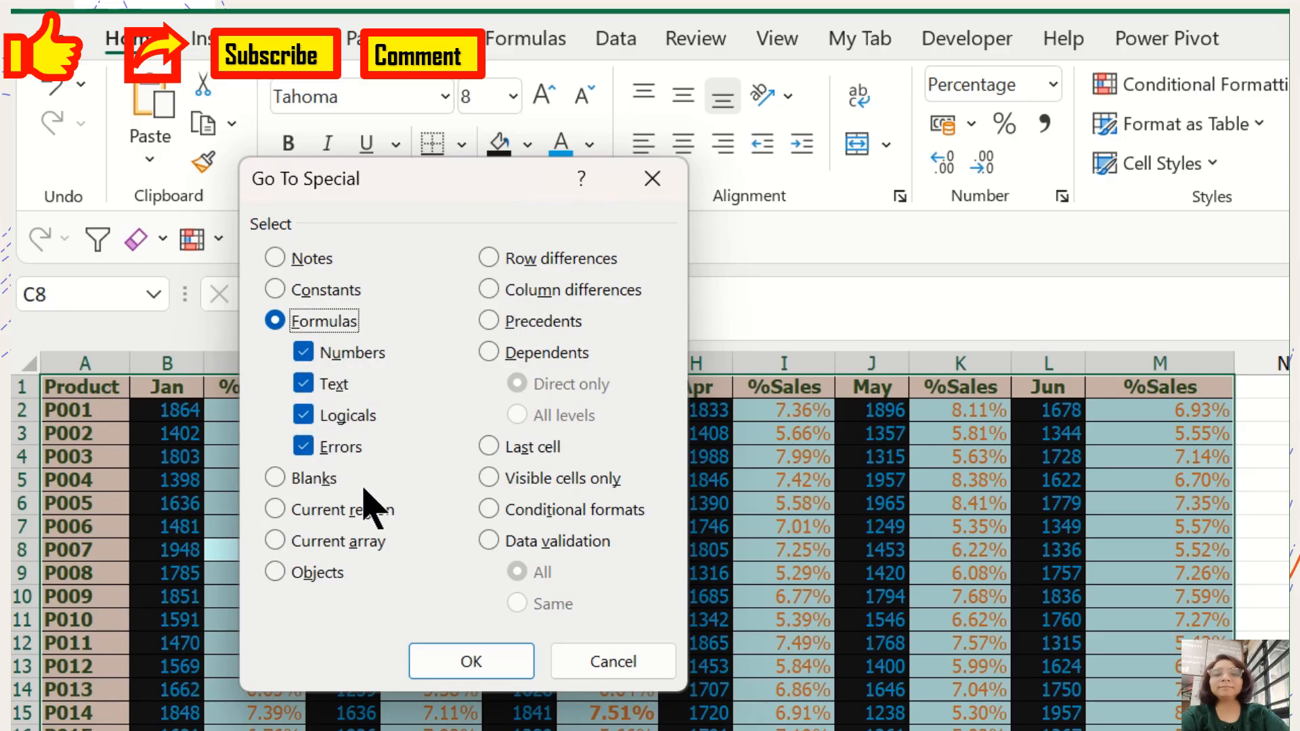
click(483, 663)
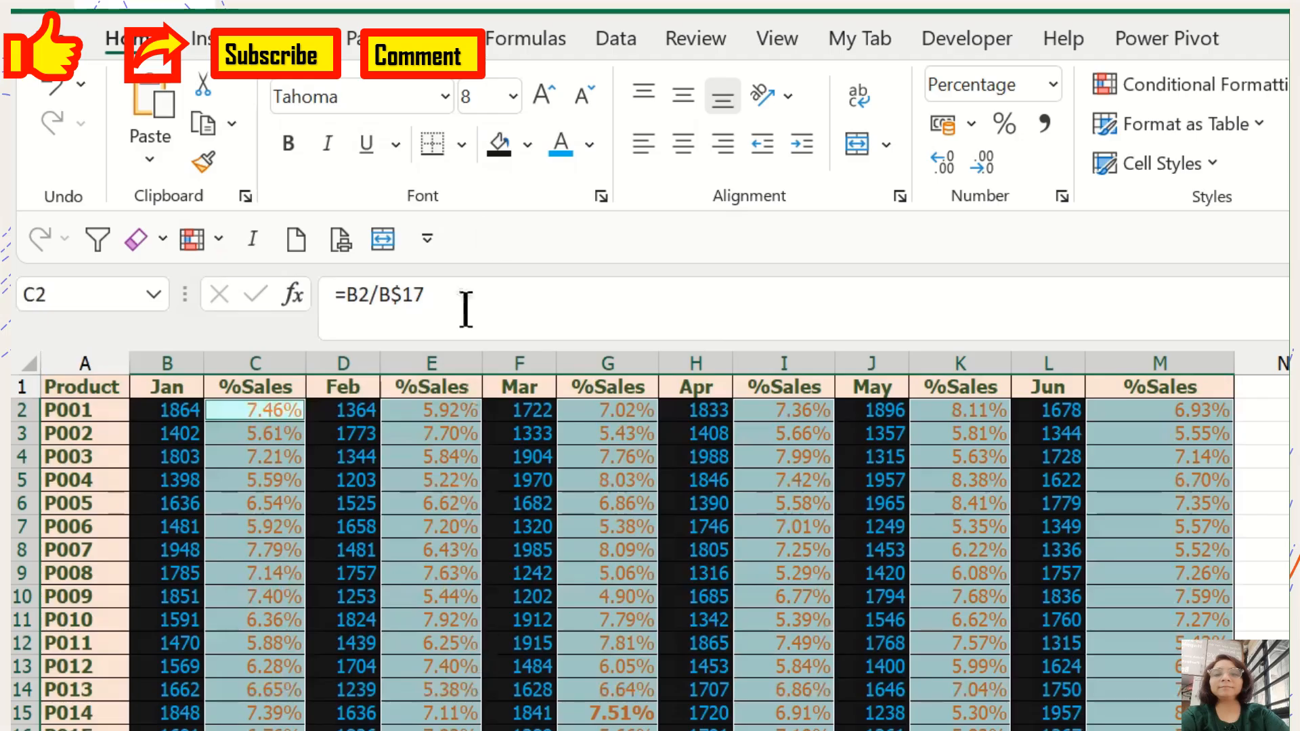
Step: Give the selected formula cells a dark orange-brown font colour and a light grey fill
click(590, 144)
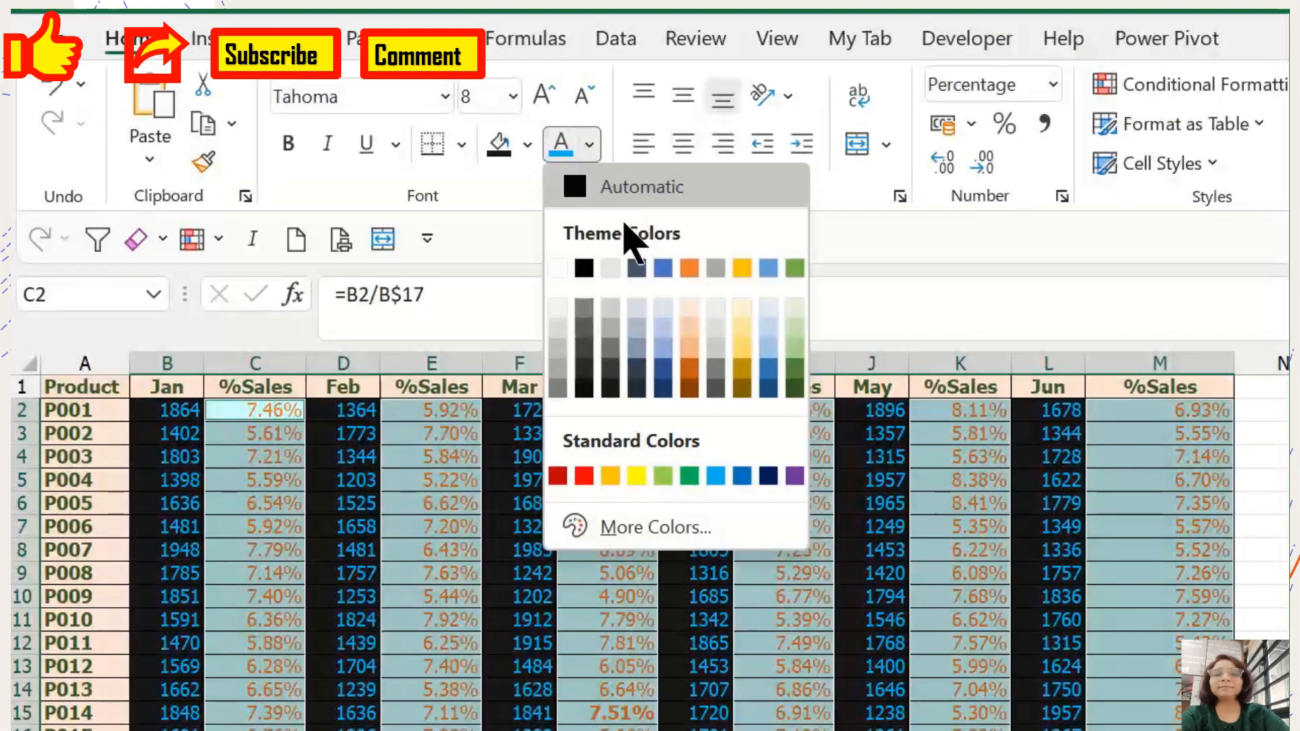
click(689, 387)
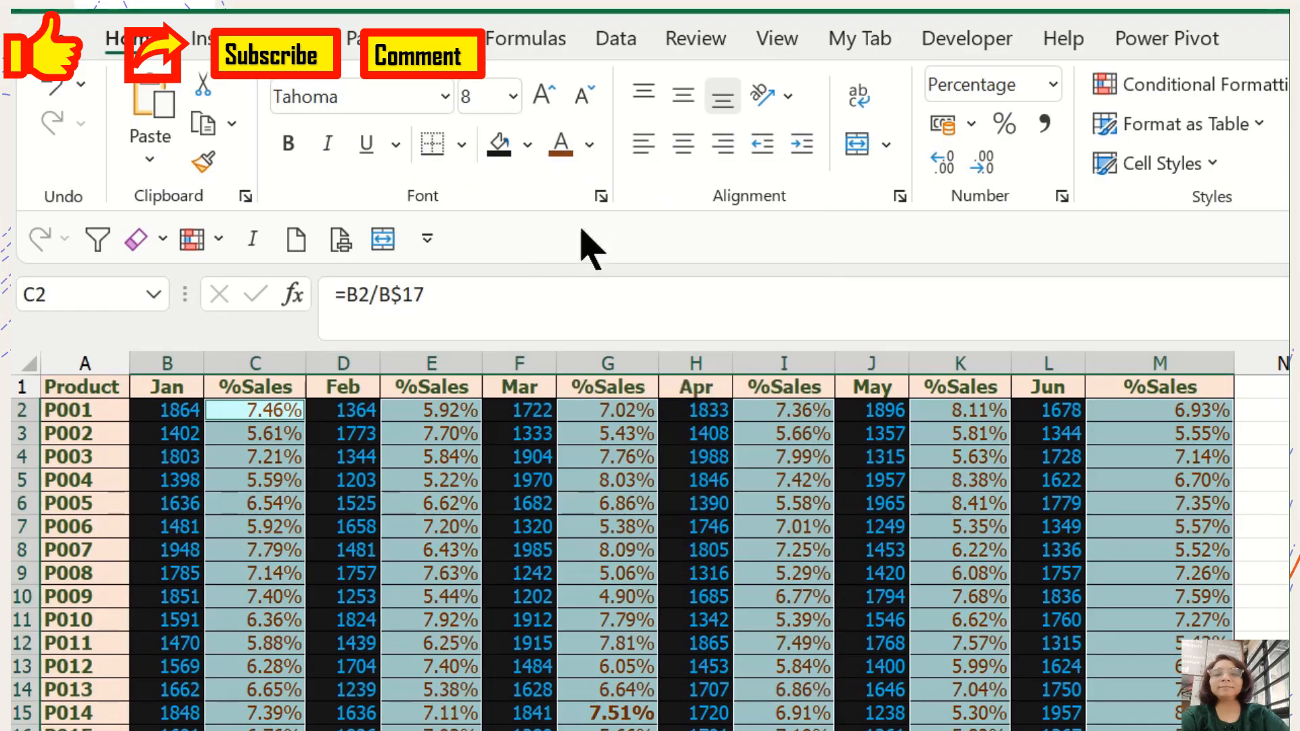
click(528, 144)
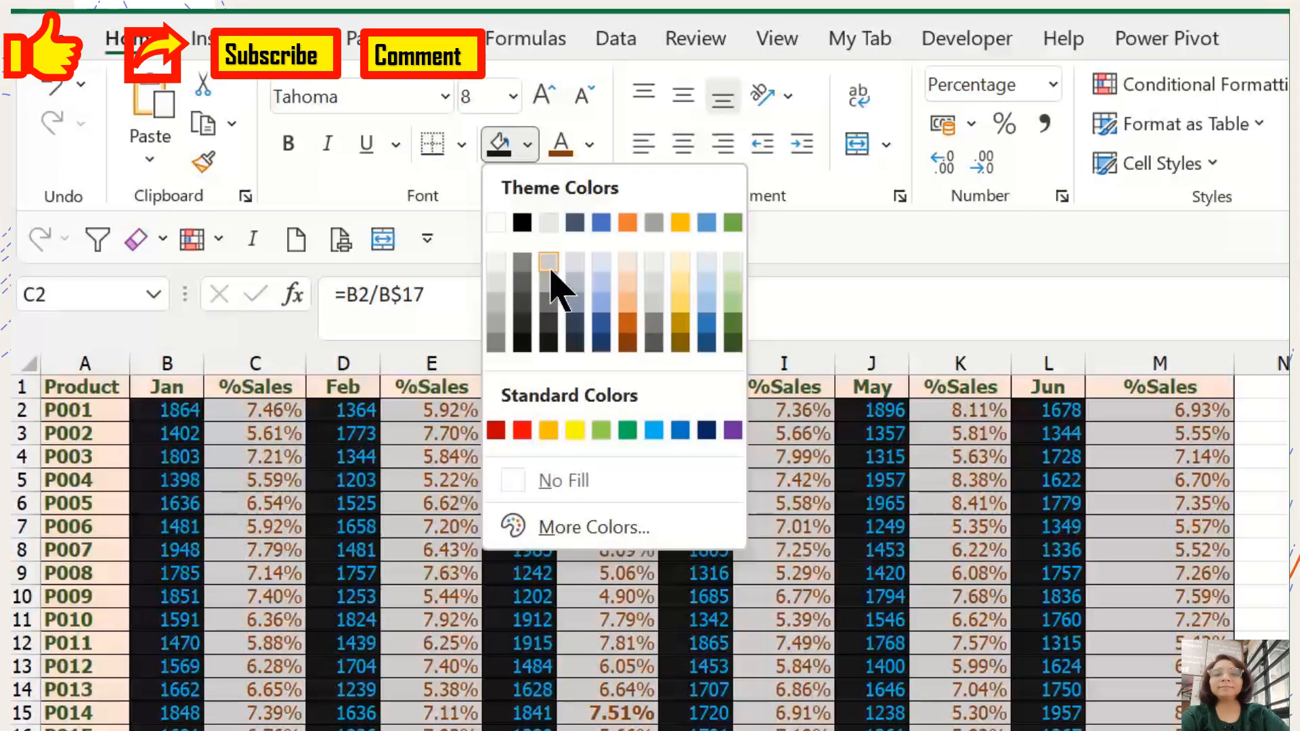
click(549, 263)
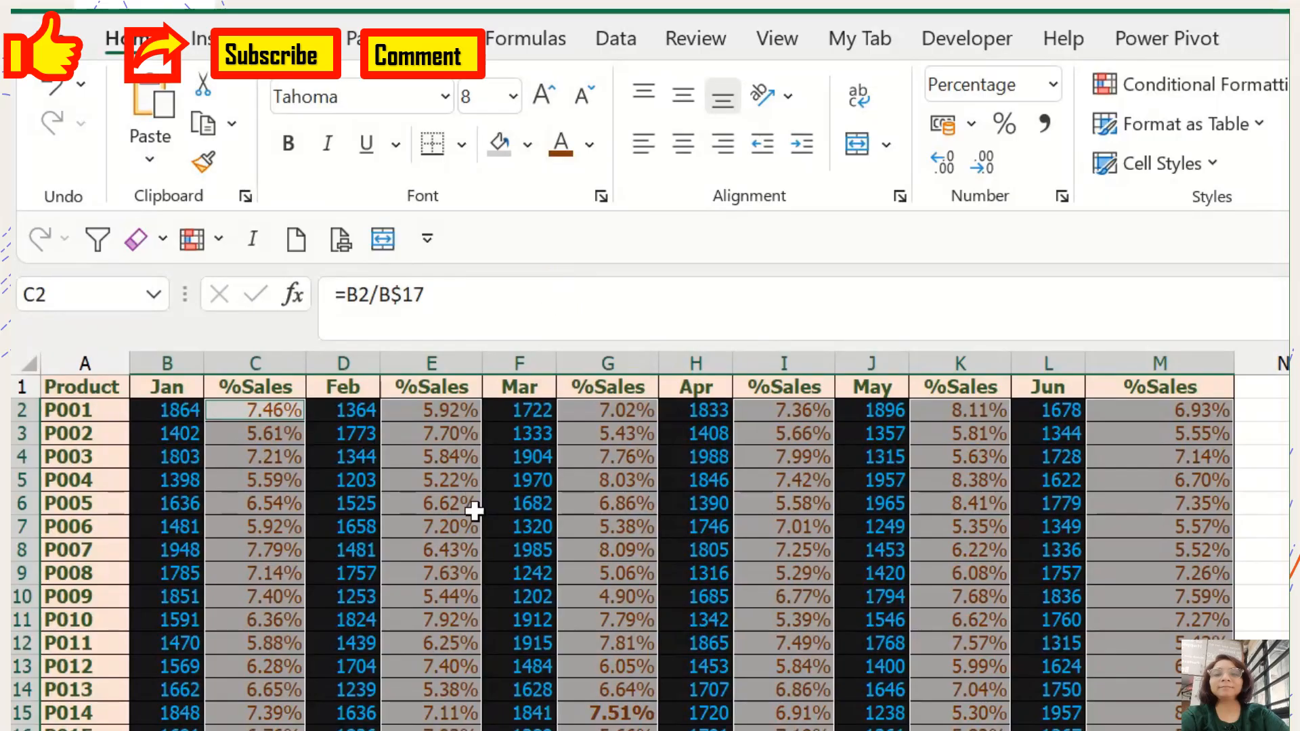